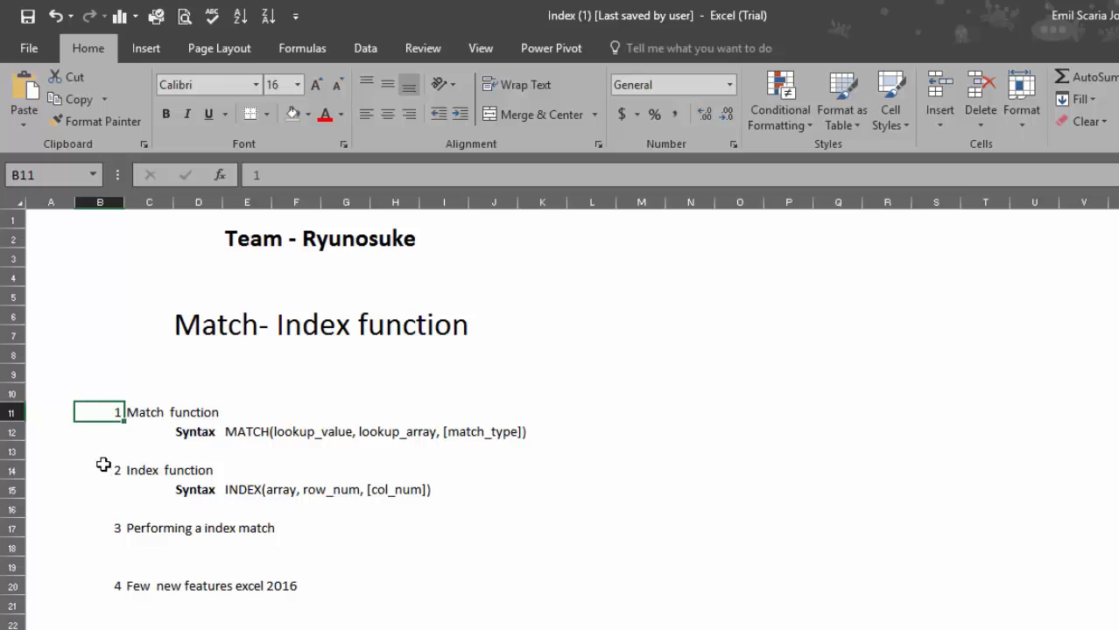
# Step: Review the numbered topic list and the MATCH and INDEX syntax lines on the Home sheet
pyautogui.click(102, 467)
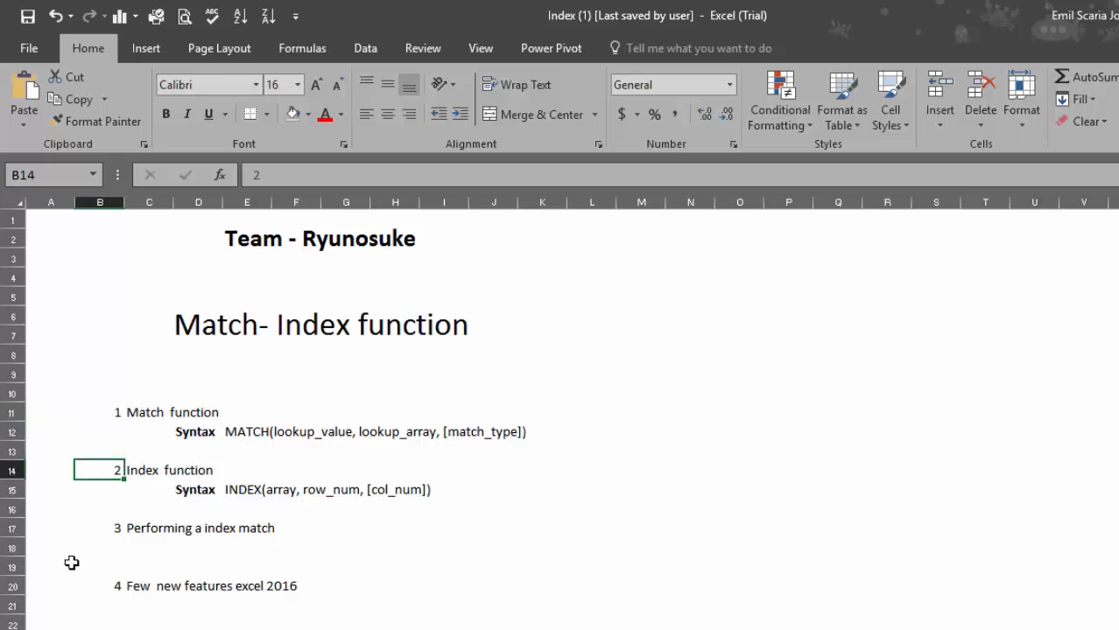
pyautogui.click(100, 527)
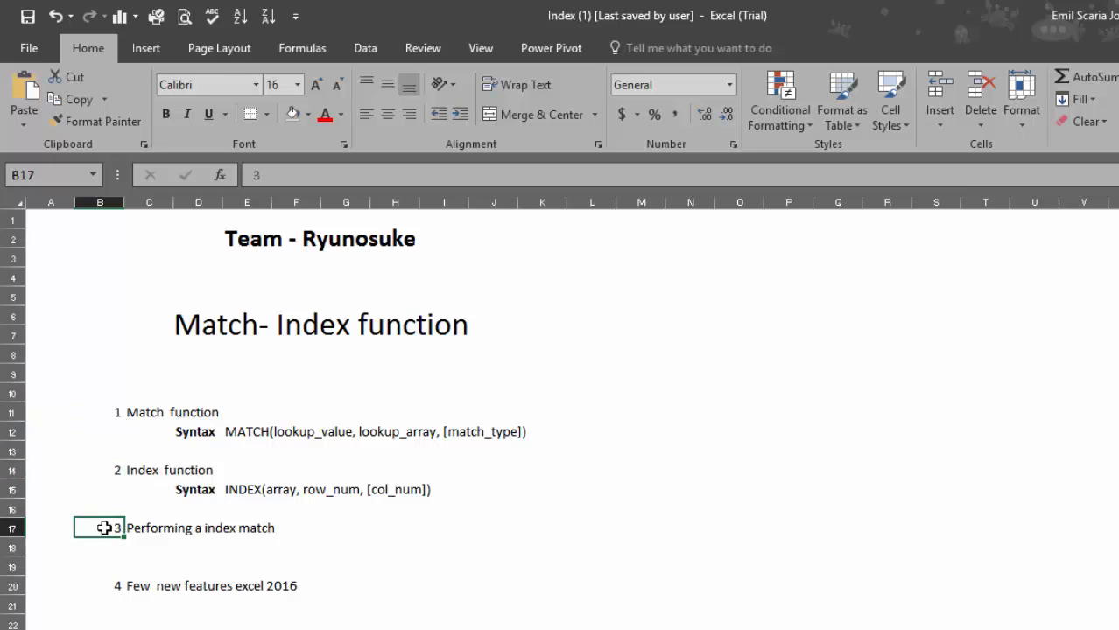
pyautogui.click(112, 582)
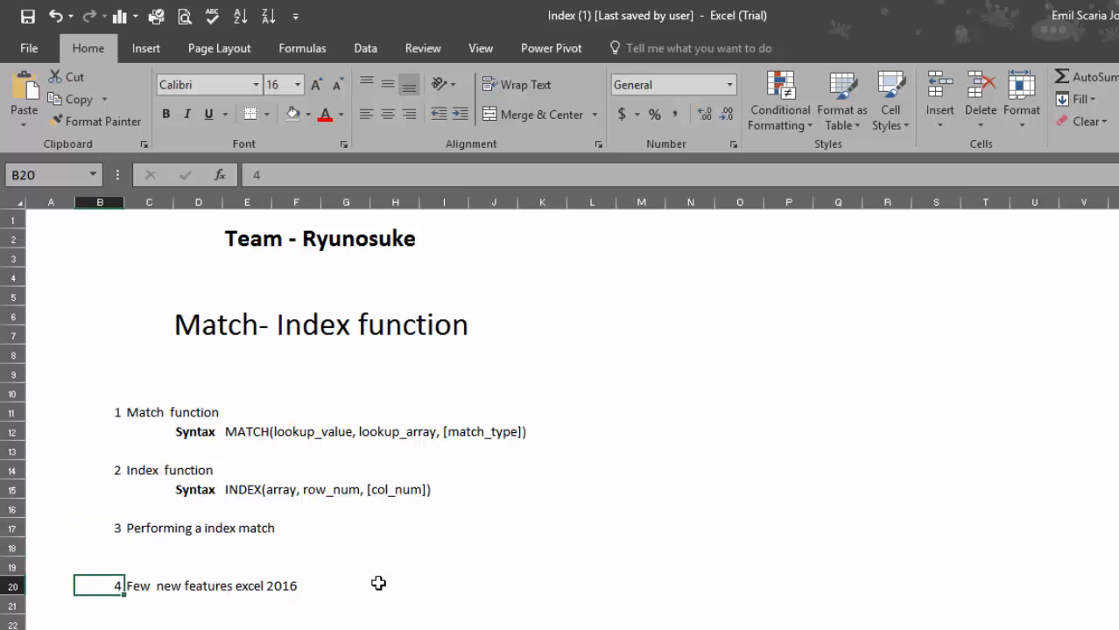
pyautogui.click(56, 388)
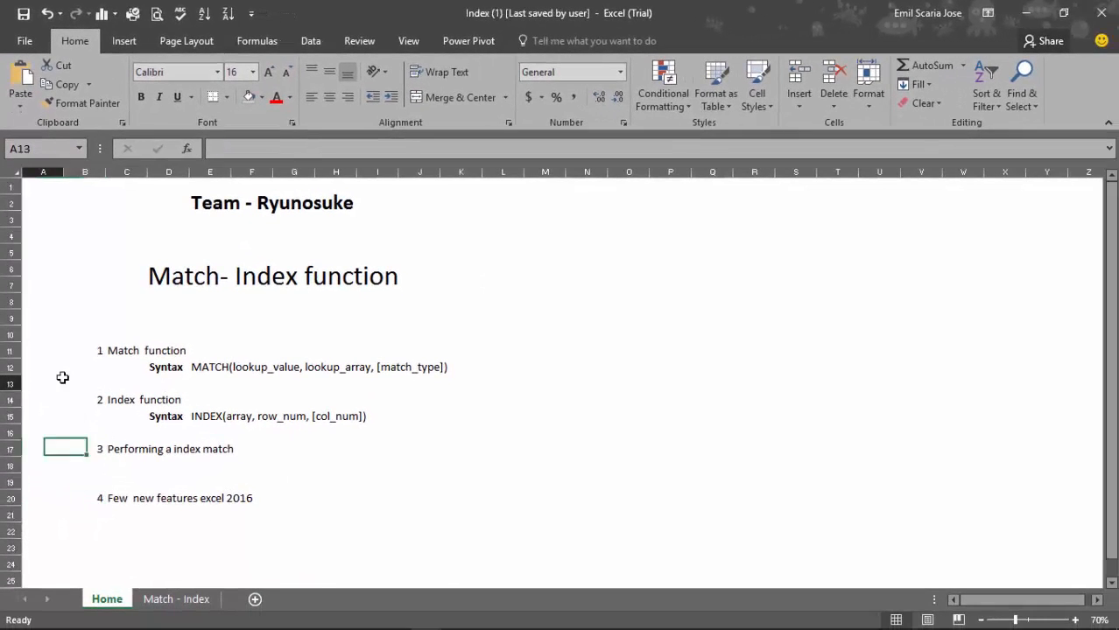
pyautogui.click(125, 352)
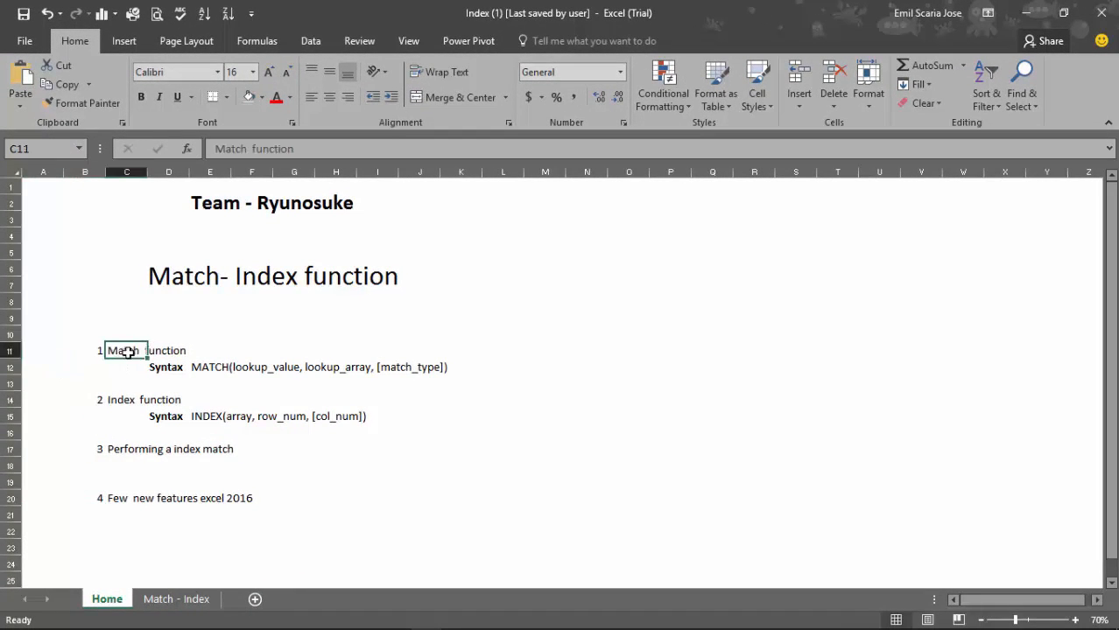
pyautogui.click(132, 369)
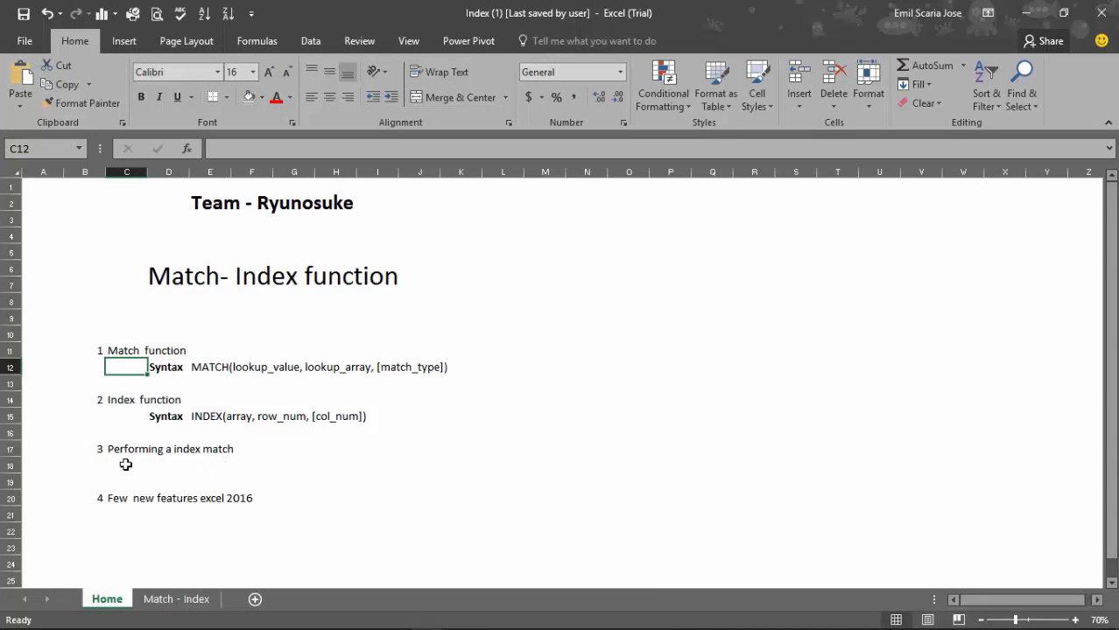
# Step: Switch to the Match - Index sheet and examine the fee table's classes, course codes and number-of-students headings
pyautogui.click(169, 604)
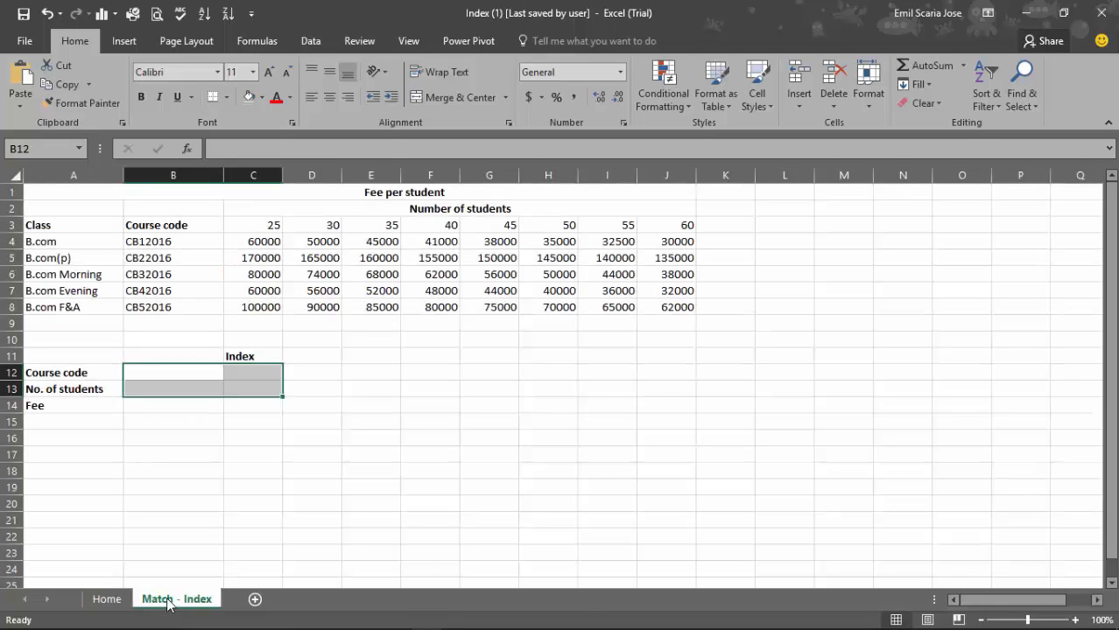
pyautogui.click(150, 499)
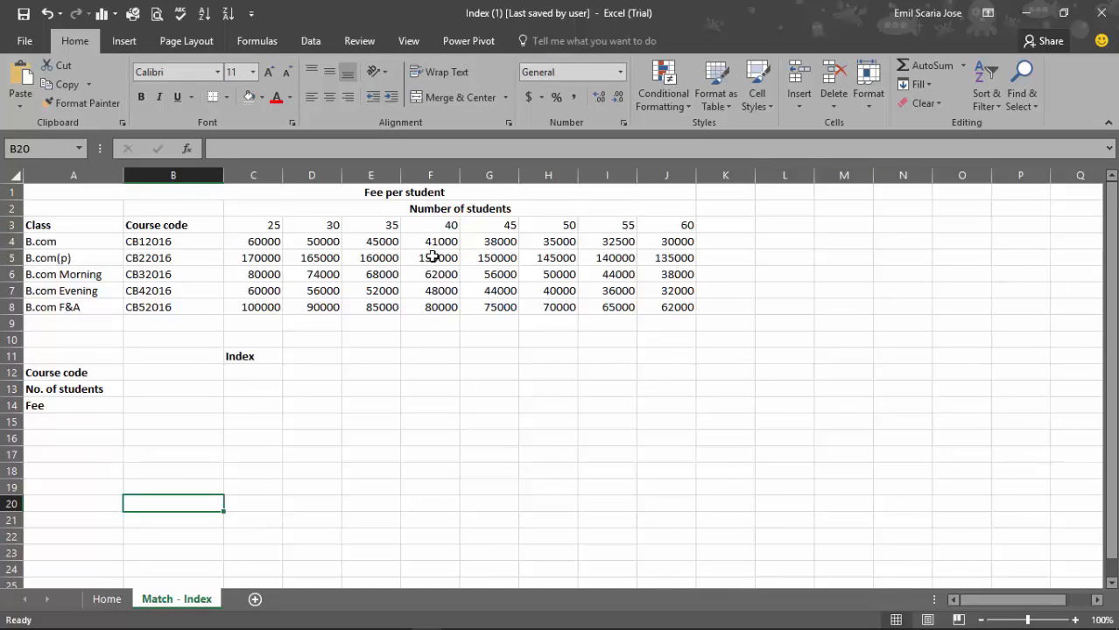
pyautogui.click(59, 243)
pyautogui.moveTo(130, 192); pyautogui.dragTo(146, 305)
pyautogui.click(132, 337)
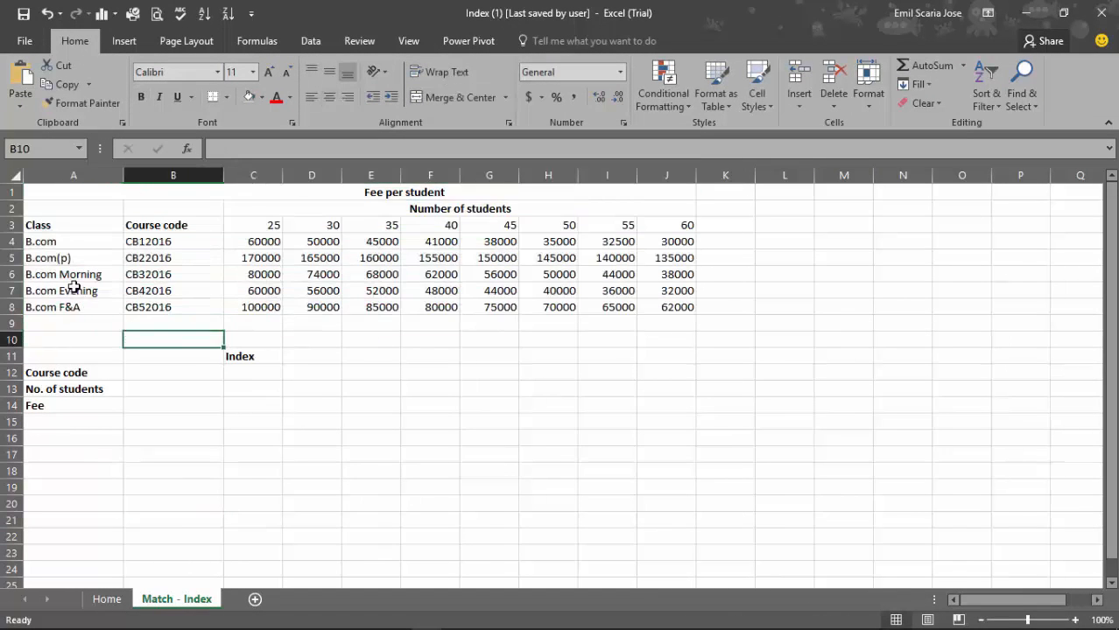
pyautogui.click(62, 240)
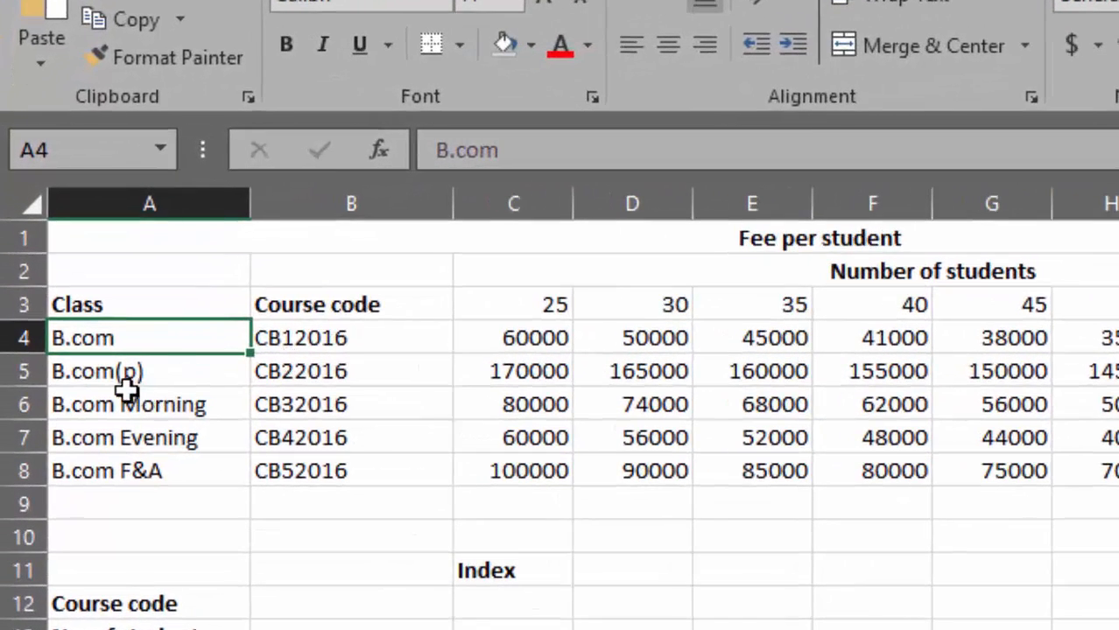
pyautogui.click(128, 383)
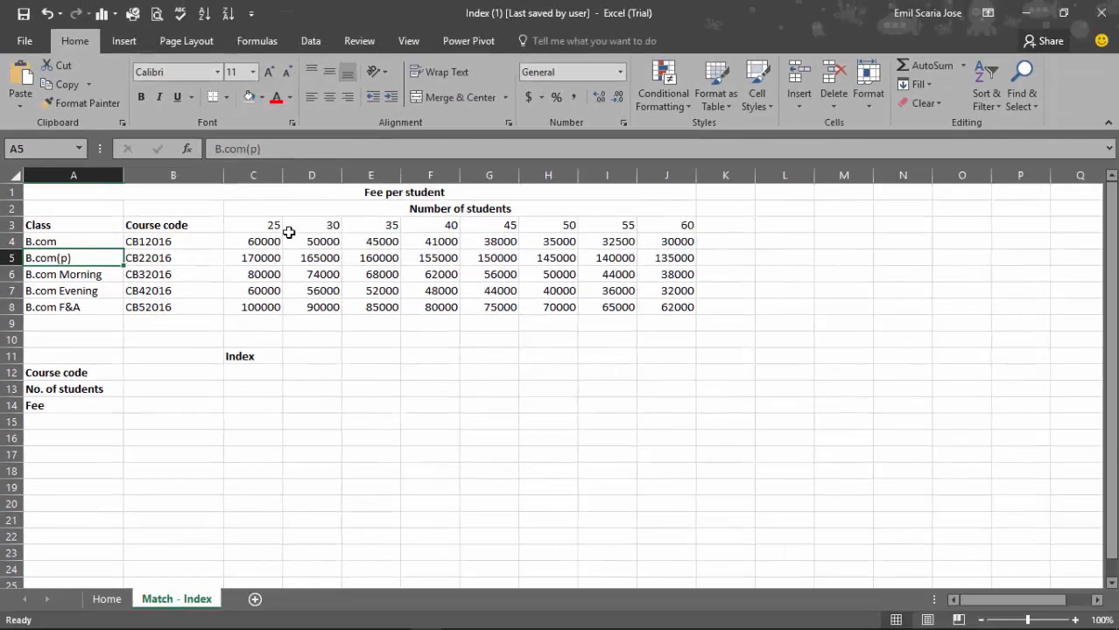
pyautogui.click(384, 211)
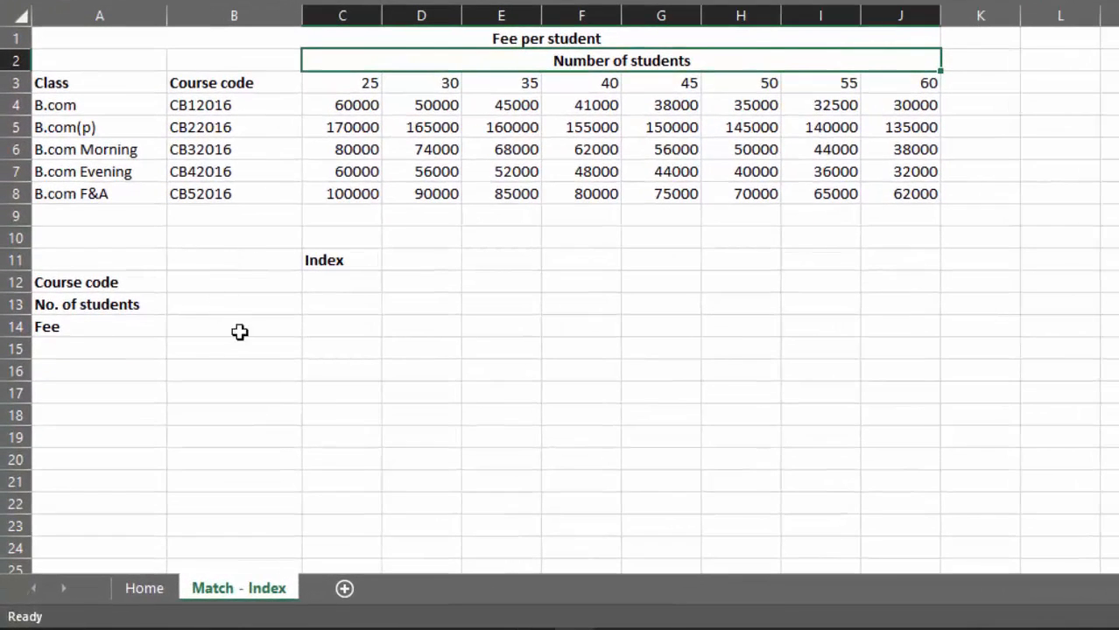
# Step: Enter course code cb12016 in B12 and 35 as the number of students in B13
pyautogui.click(203, 284)
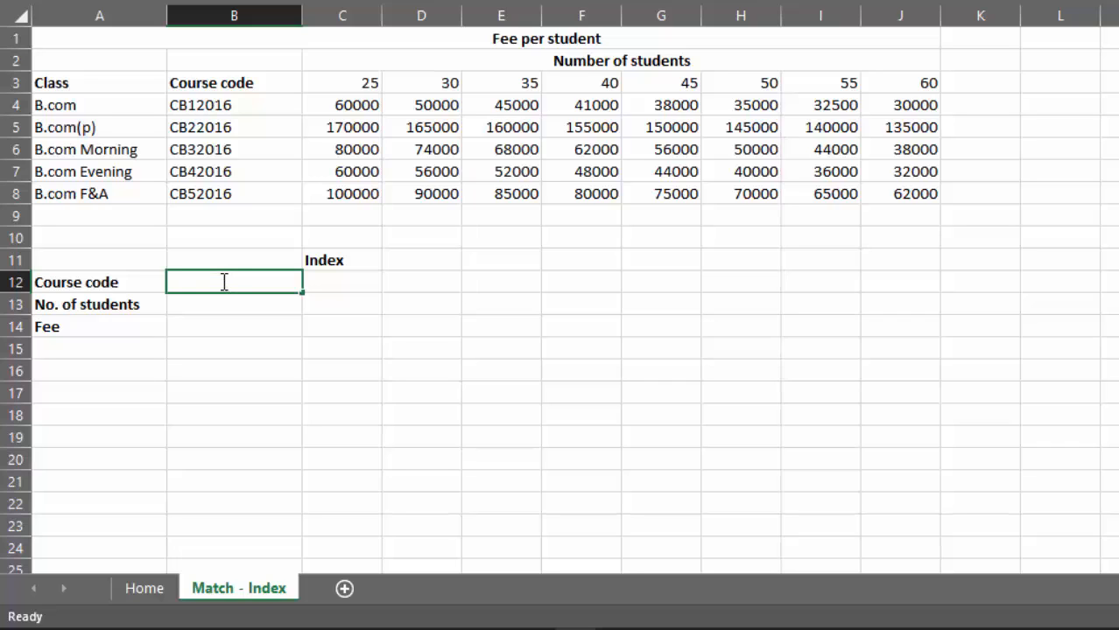
pyautogui.doubleClick(224, 281)
pyautogui.write('12016')
pyautogui.click(212, 305)
pyautogui.write('35')
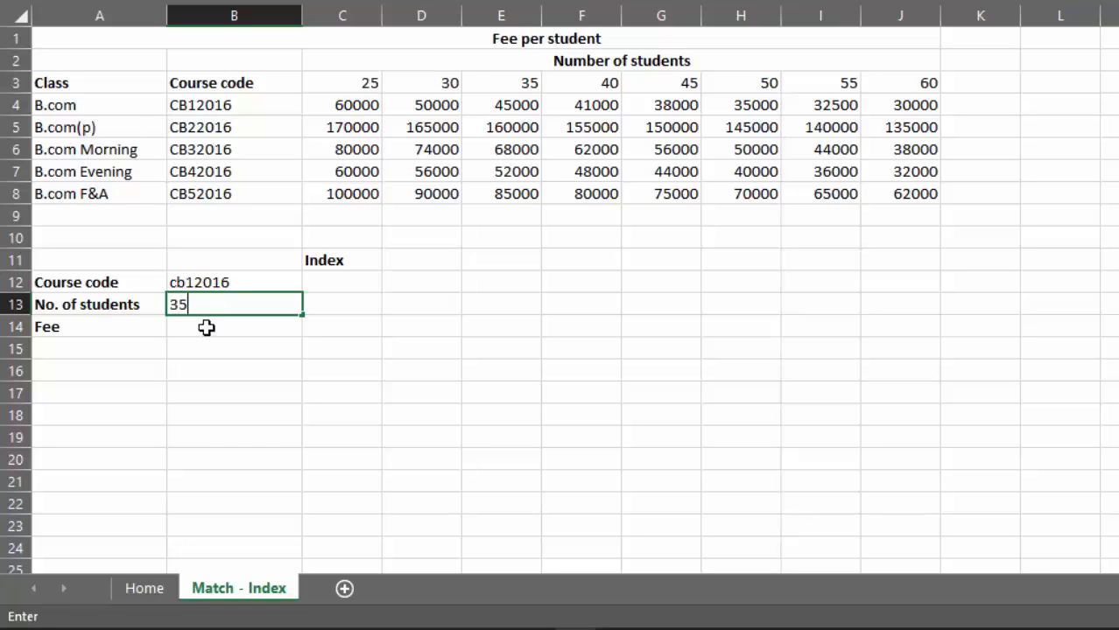
pyautogui.click(206, 326)
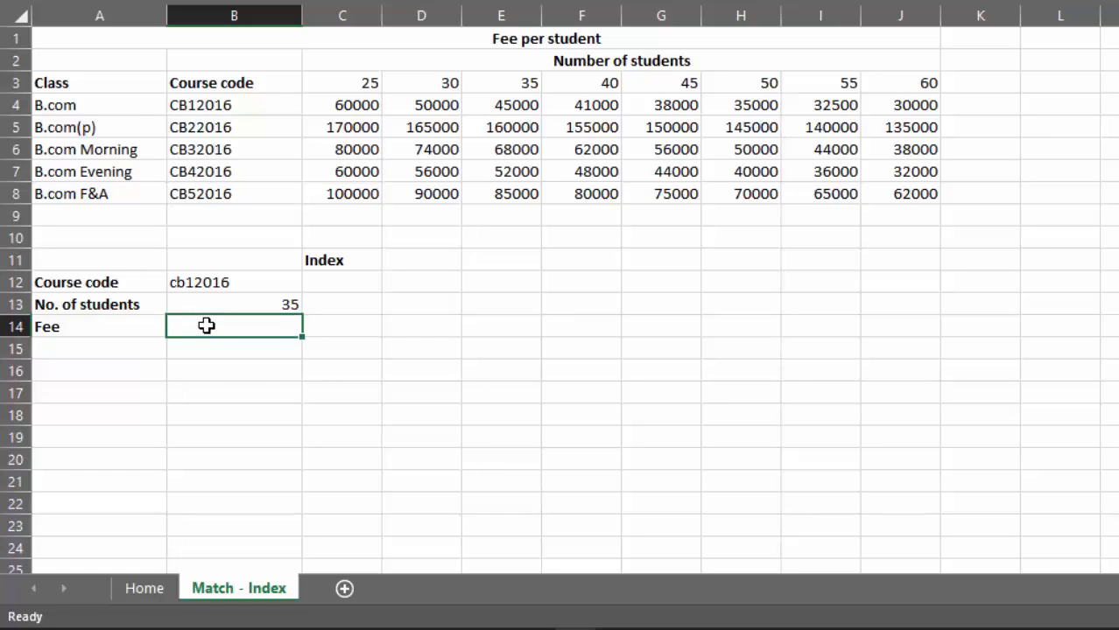
pyautogui.write('??')
# Step: Change the course code in B12 to cb22016 and the number of students in B13 to 60
pyautogui.click(246, 283)
pyautogui.doubleClick(250, 284)
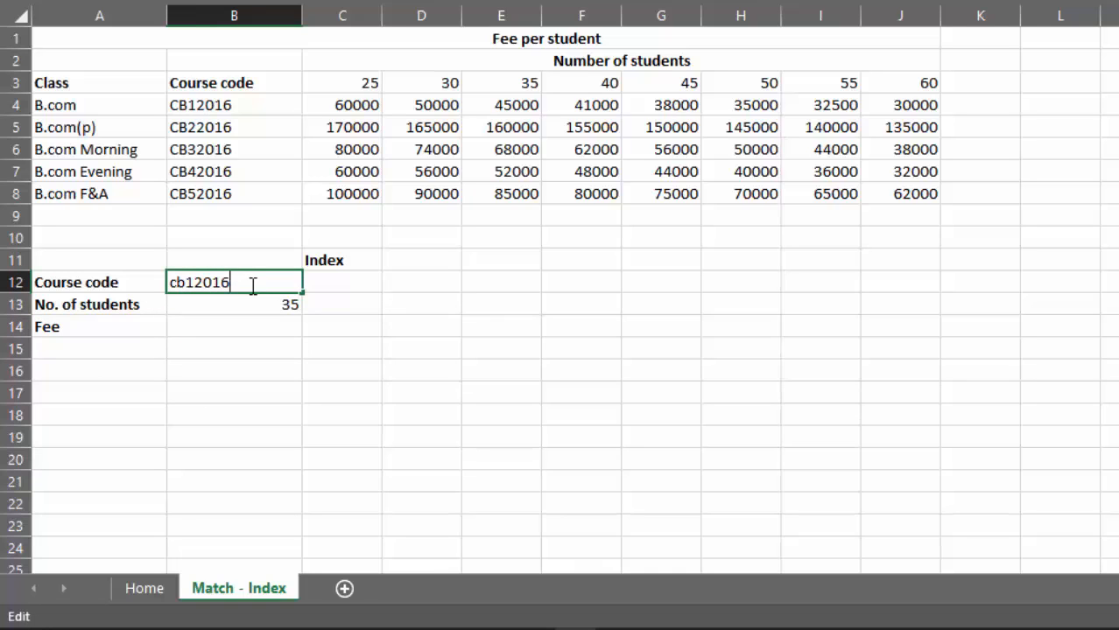
pyautogui.press('BackSpace')
pyautogui.press('BackSpace')
pyautogui.press('BackSpace')
pyautogui.write('22016')
pyautogui.doubleClick(222, 309)
pyautogui.press('BackSpace')
pyautogui.press('BackSpace')
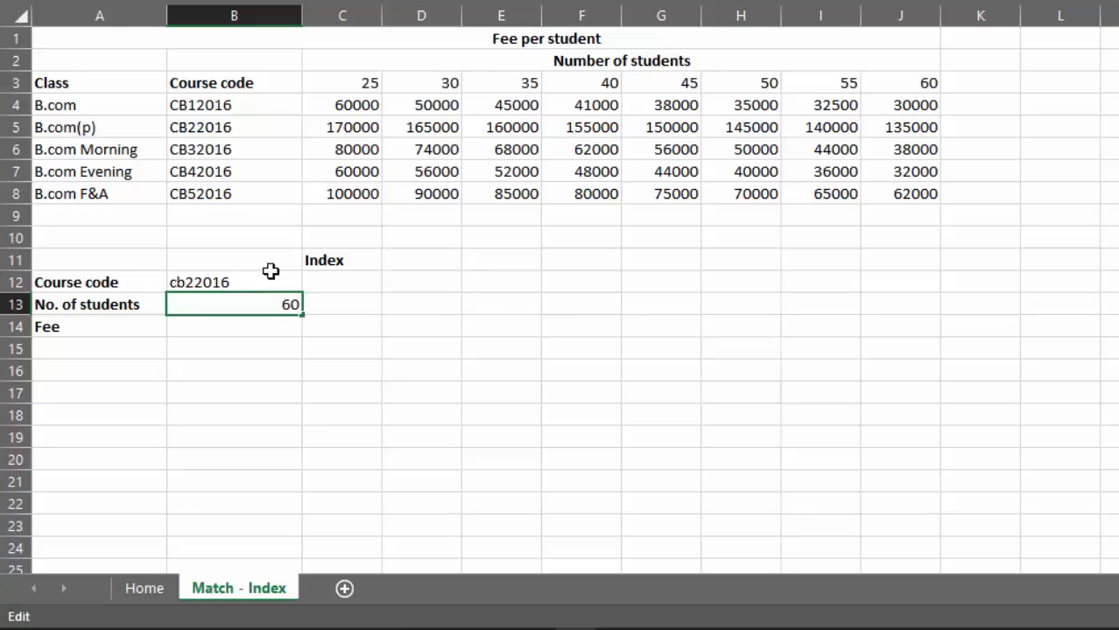
pyautogui.click(262, 331)
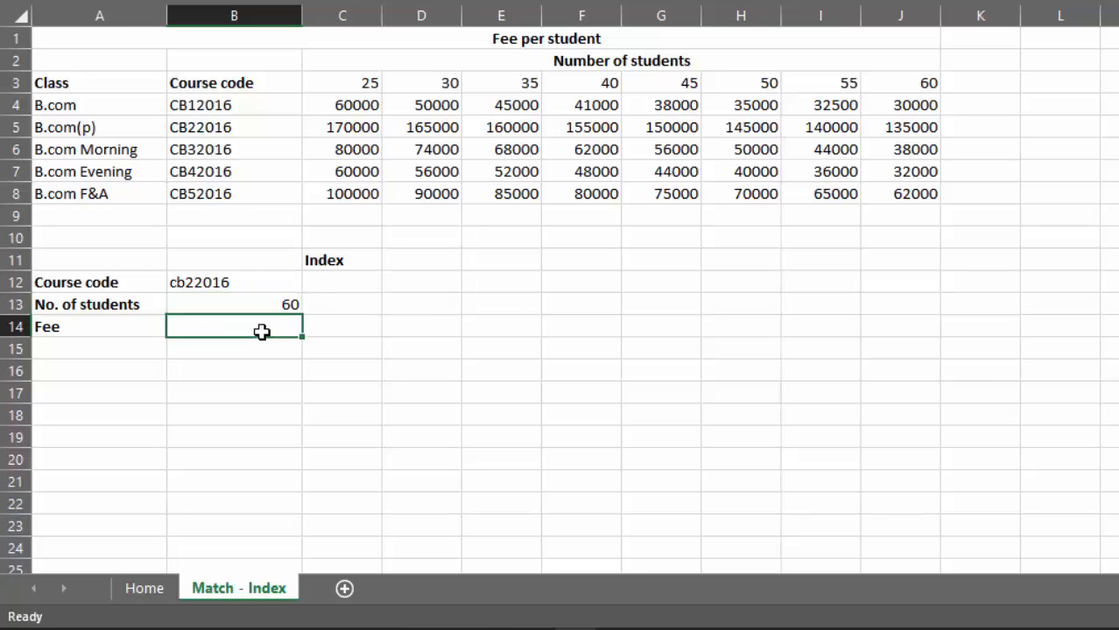
# Step: Enter a MATCH formula in C12 that looks up B12 in the course codes B4:B8 with exact match type 0
pyautogui.click(345, 277)
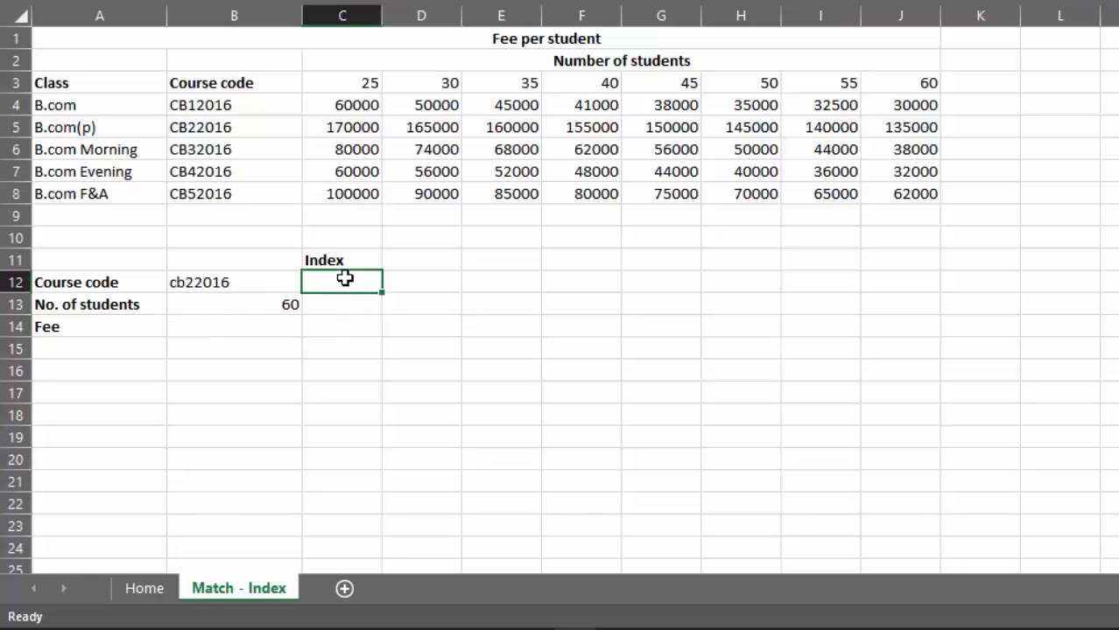
pyautogui.write('=m')
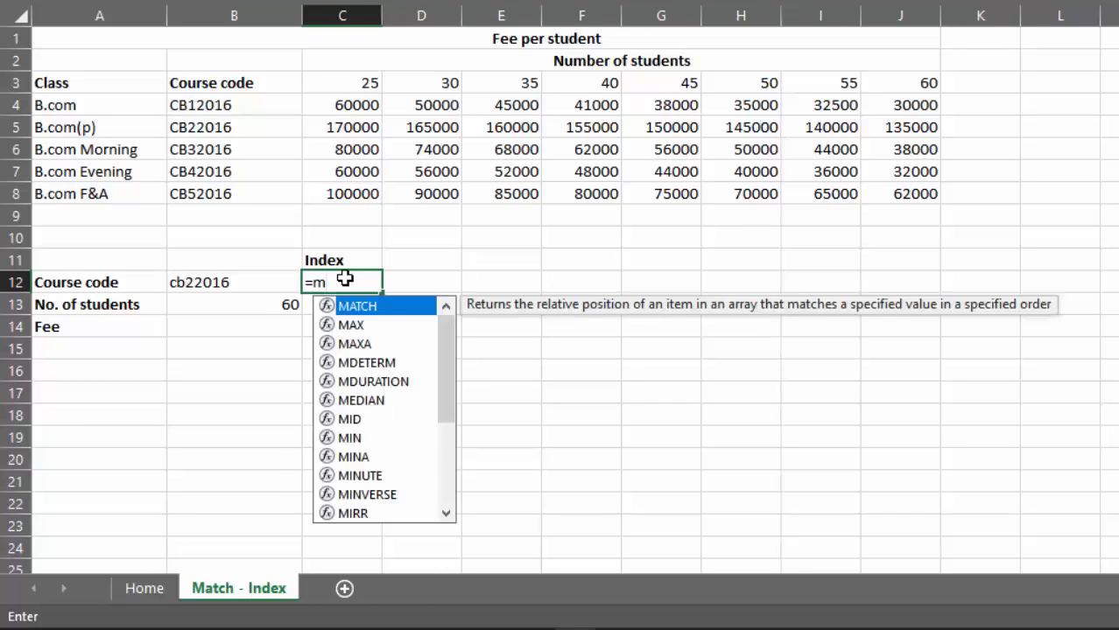
pyautogui.write('atch')
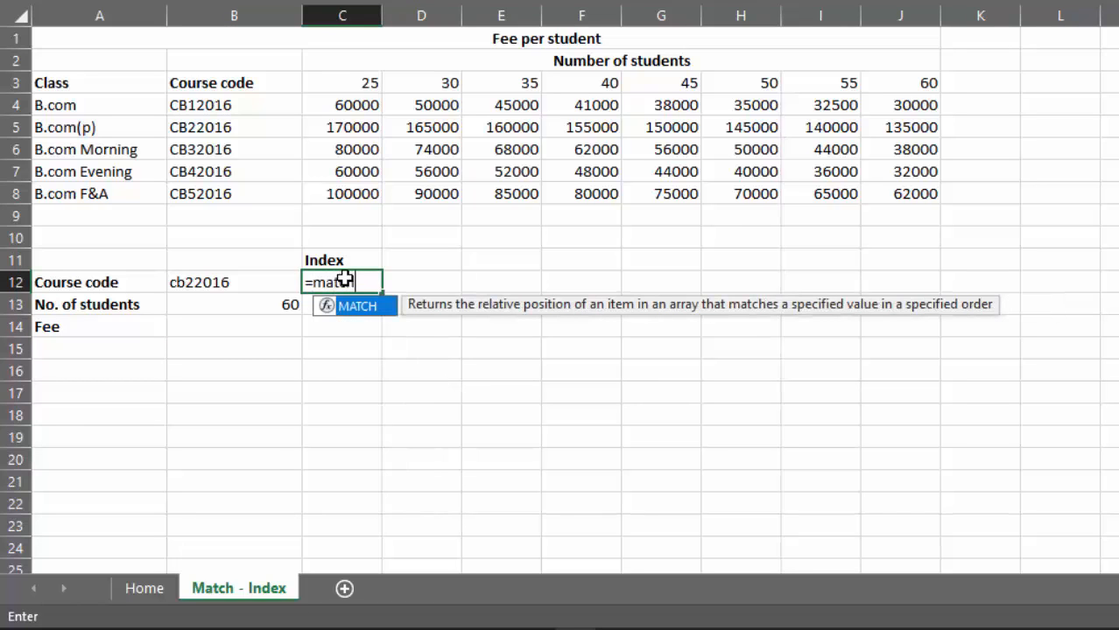
pyautogui.press('Tab')
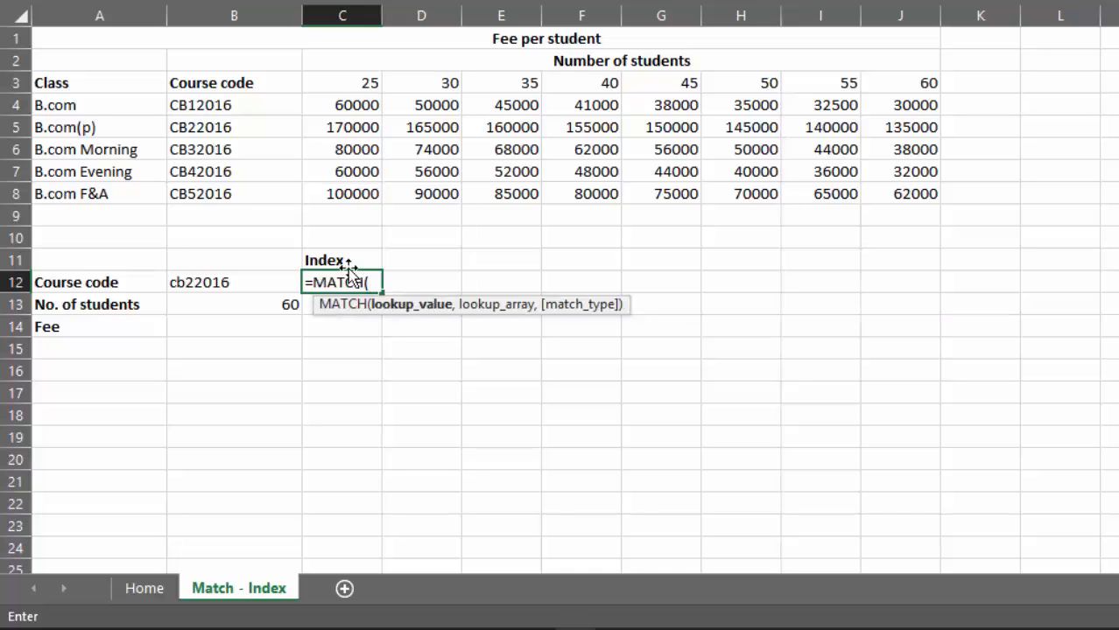
pyautogui.click(238, 283)
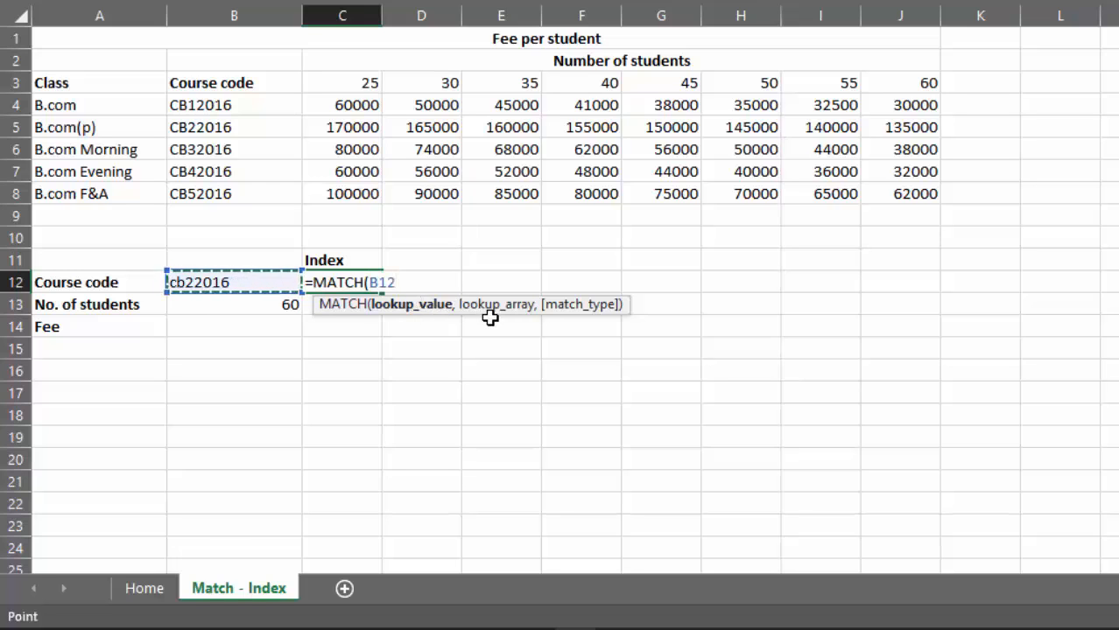
pyautogui.write(',')
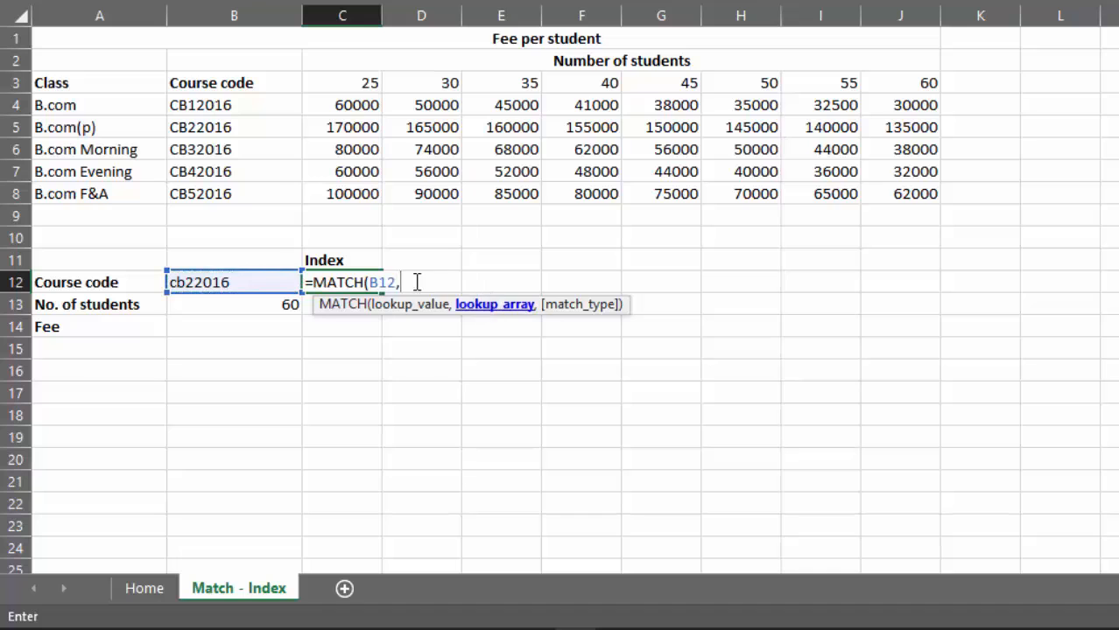
pyautogui.moveTo(229, 103); pyautogui.dragTo(219, 190)
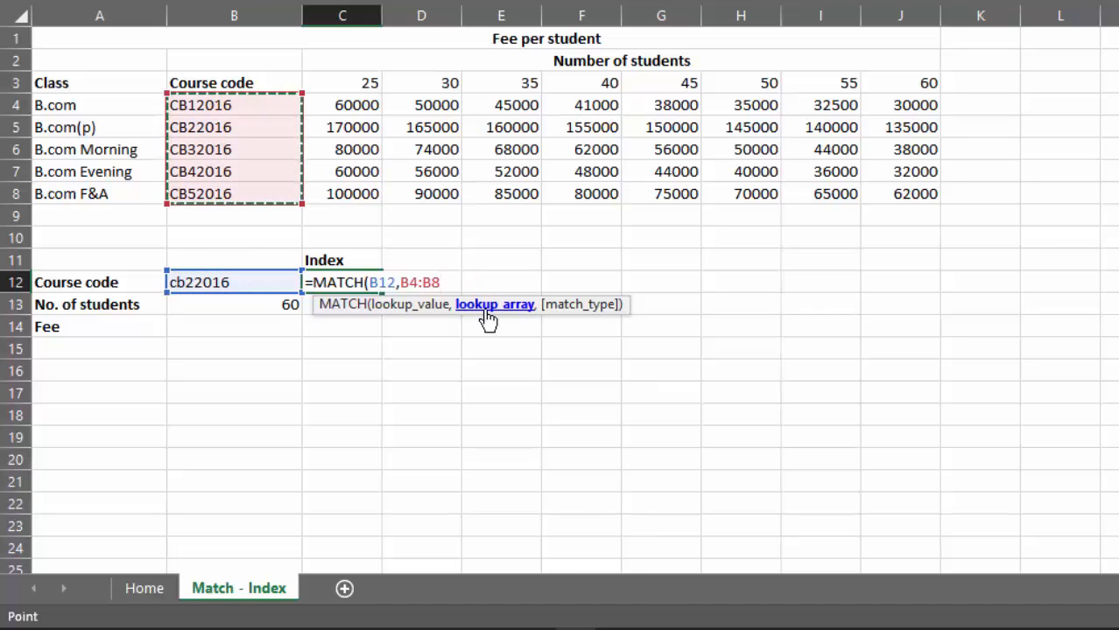
pyautogui.write(',')
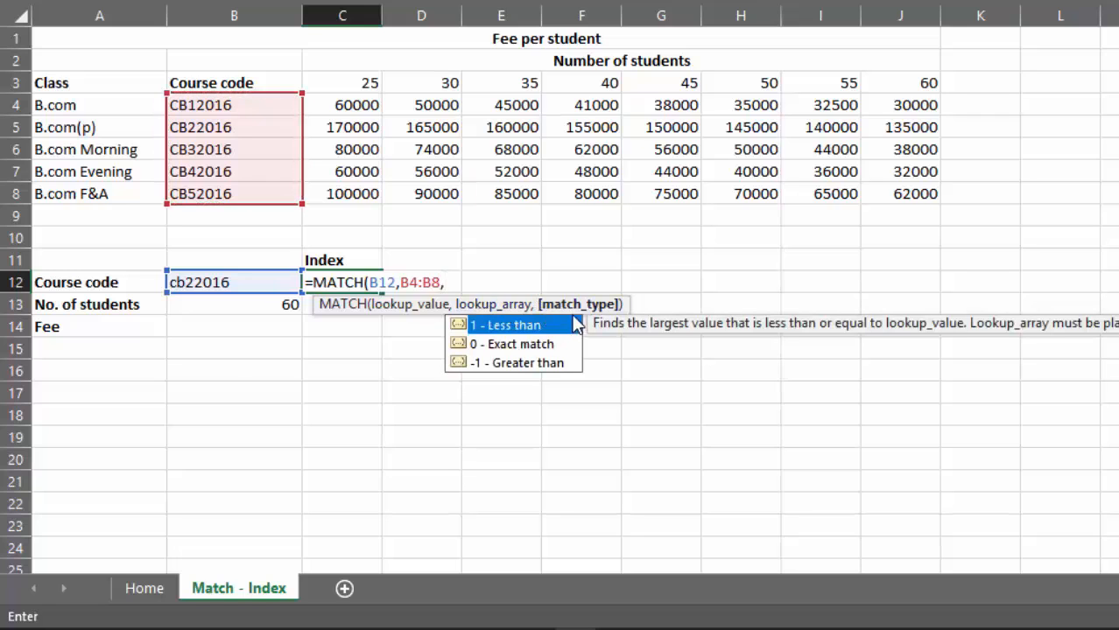
pyautogui.click(487, 344)
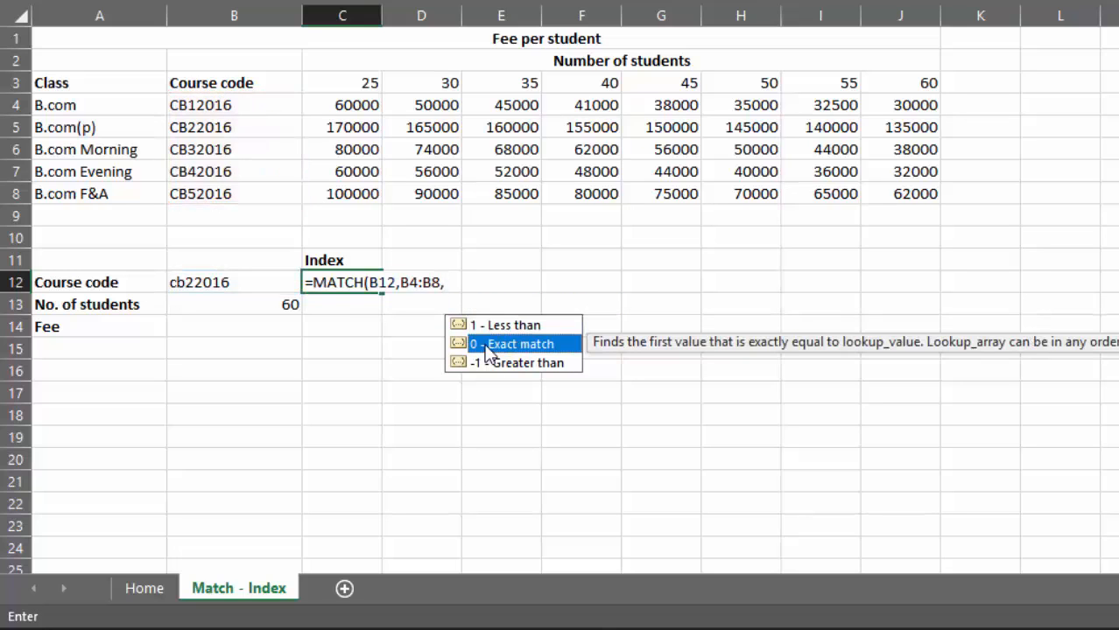
pyautogui.write('0')
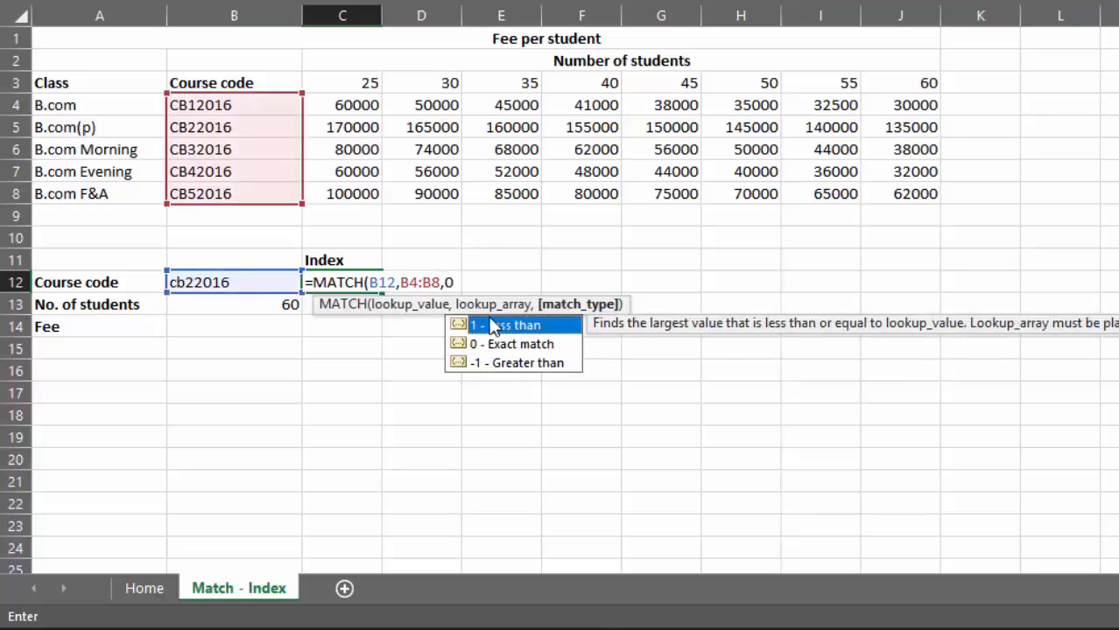
pyautogui.press('Return')
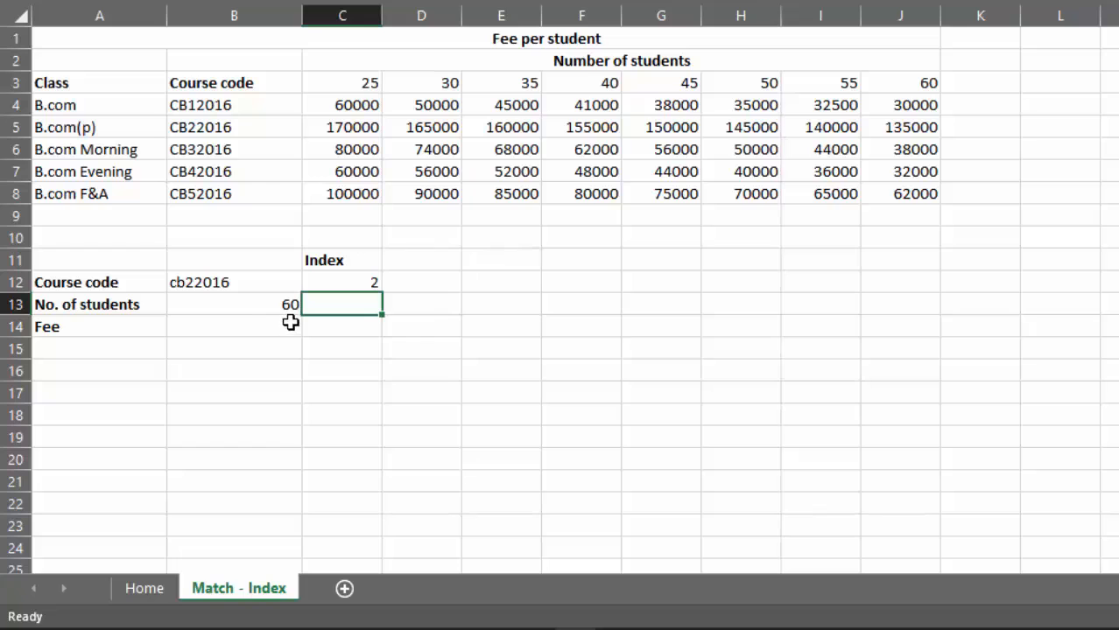
# Step: Enter a MATCH formula in C13 that looks up B13 in the student counts C3:J3 with match type 1
pyautogui.doubleClick(343, 305)
pyautogui.write('=mat')
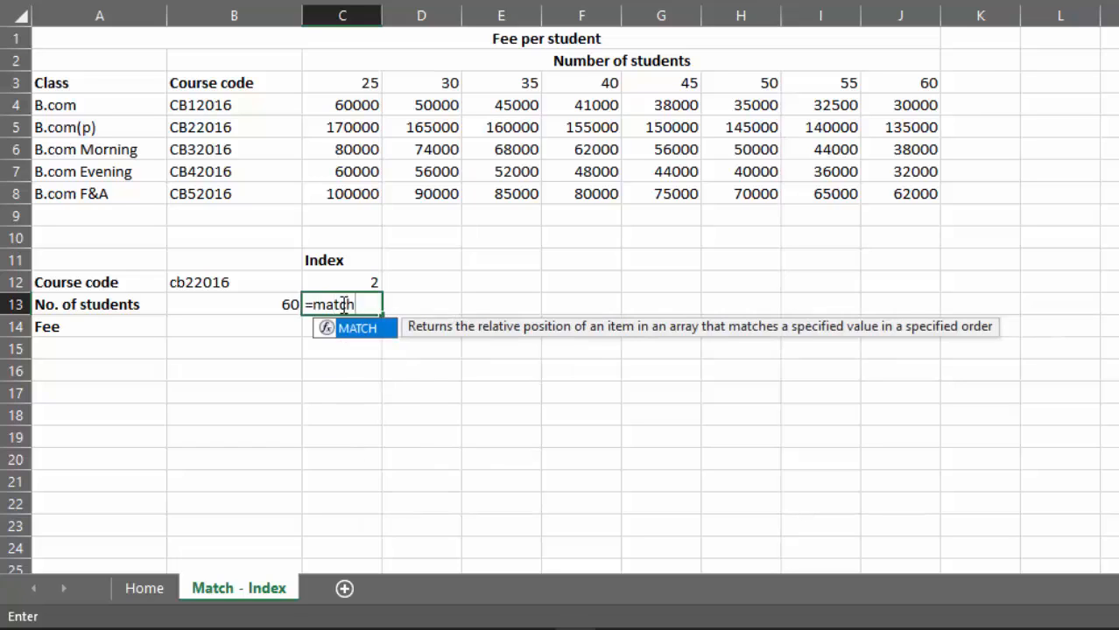
pyautogui.write('ch')
pyautogui.press('Tab')
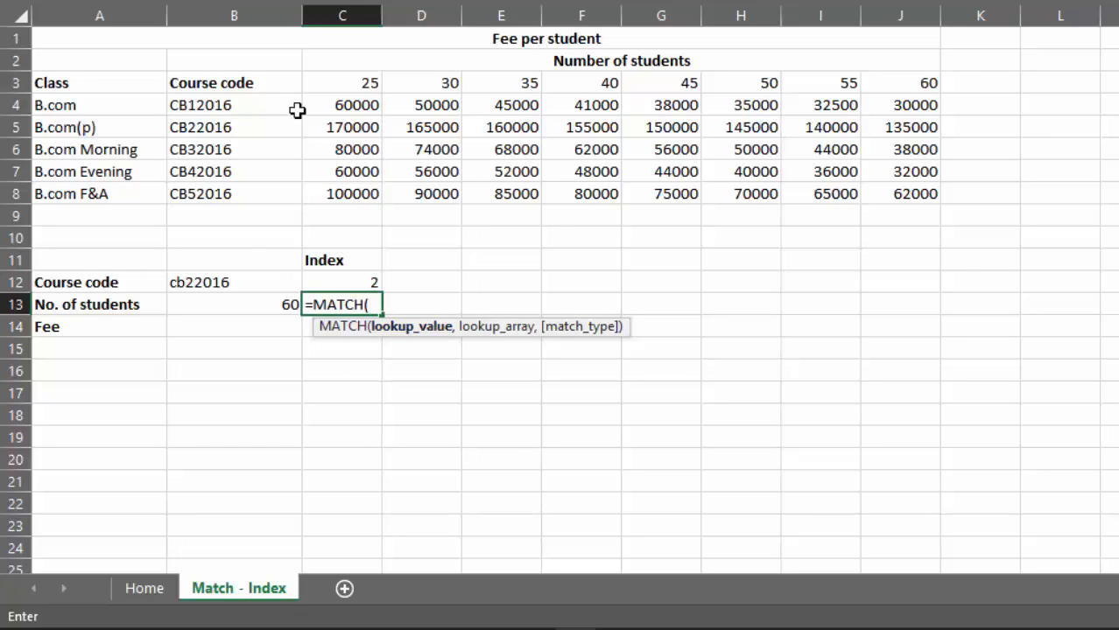
pyautogui.click(289, 305)
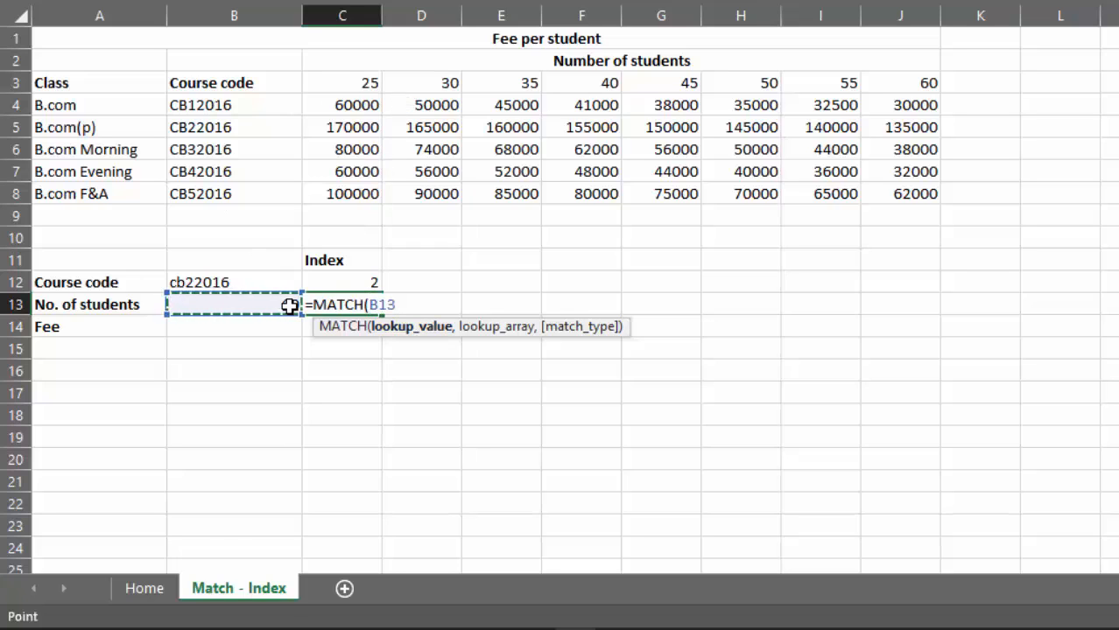
pyautogui.write(',')
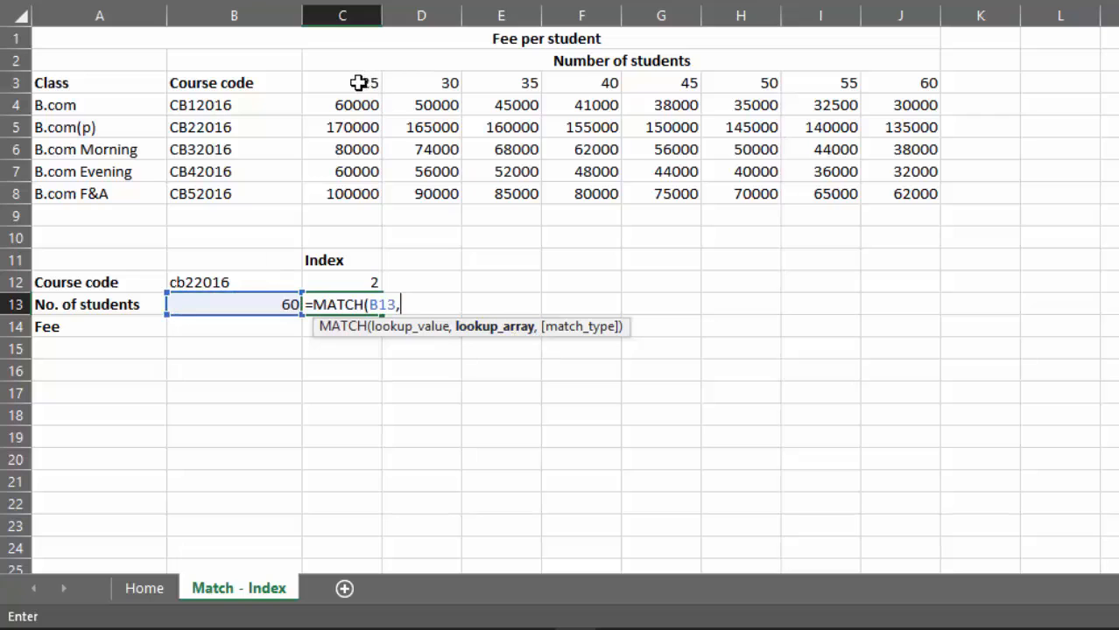
pyautogui.moveTo(362, 85); pyautogui.dragTo(896, 84)
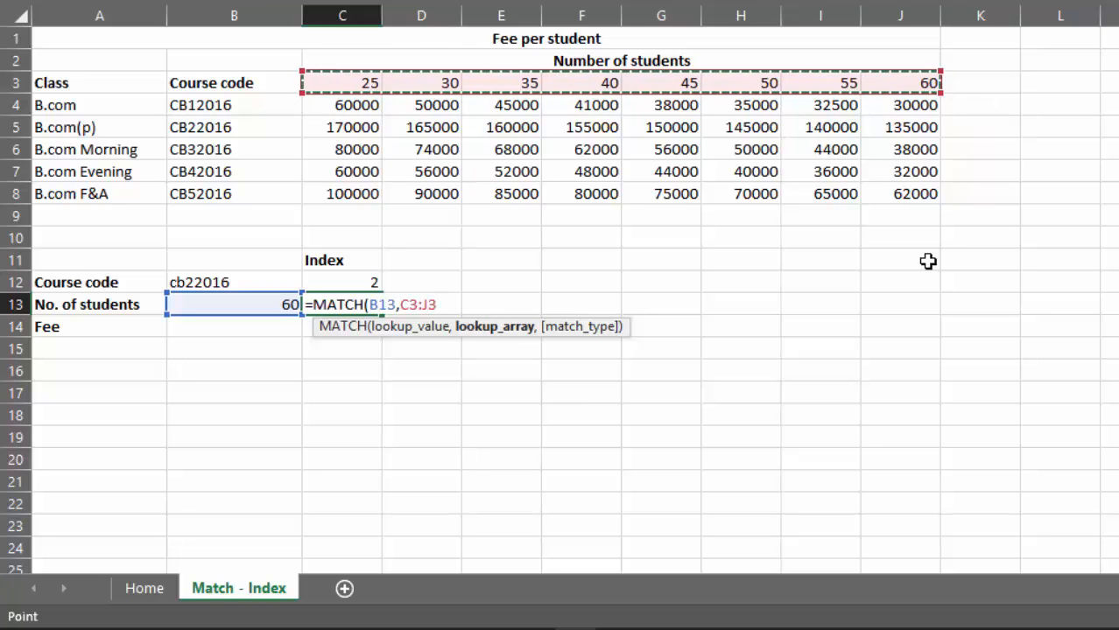
pyautogui.write(',')
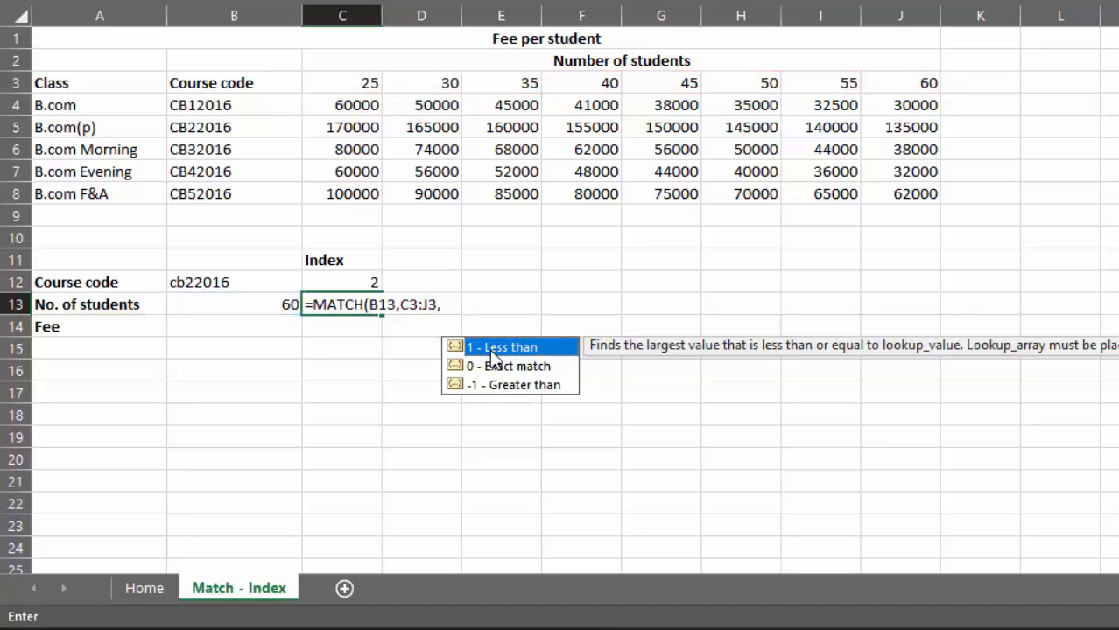
pyautogui.write('1')
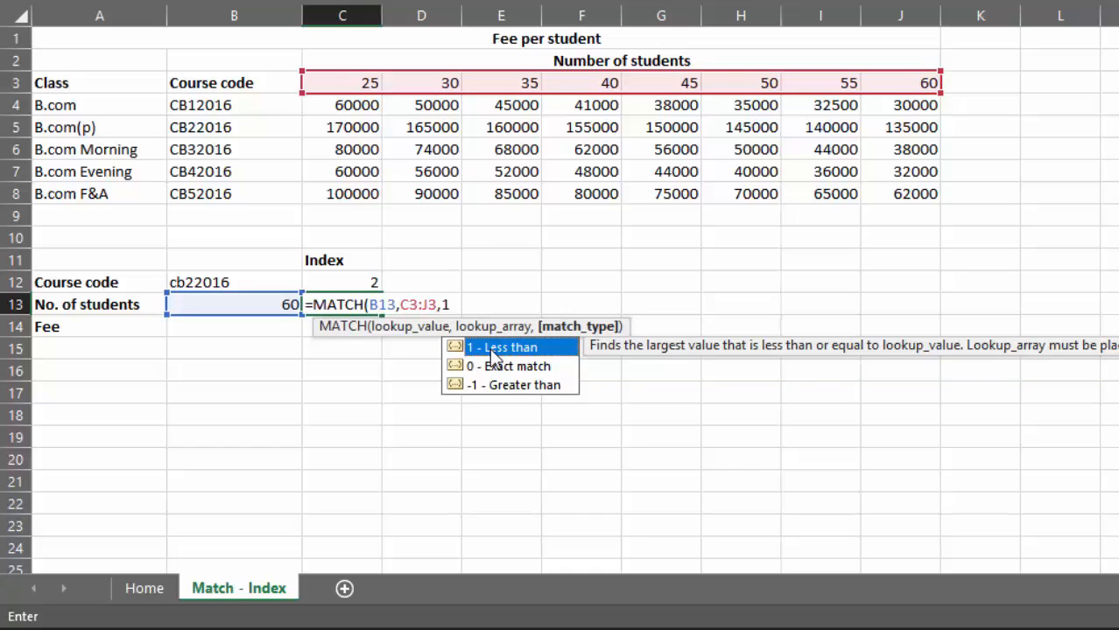
pyautogui.press('Return')
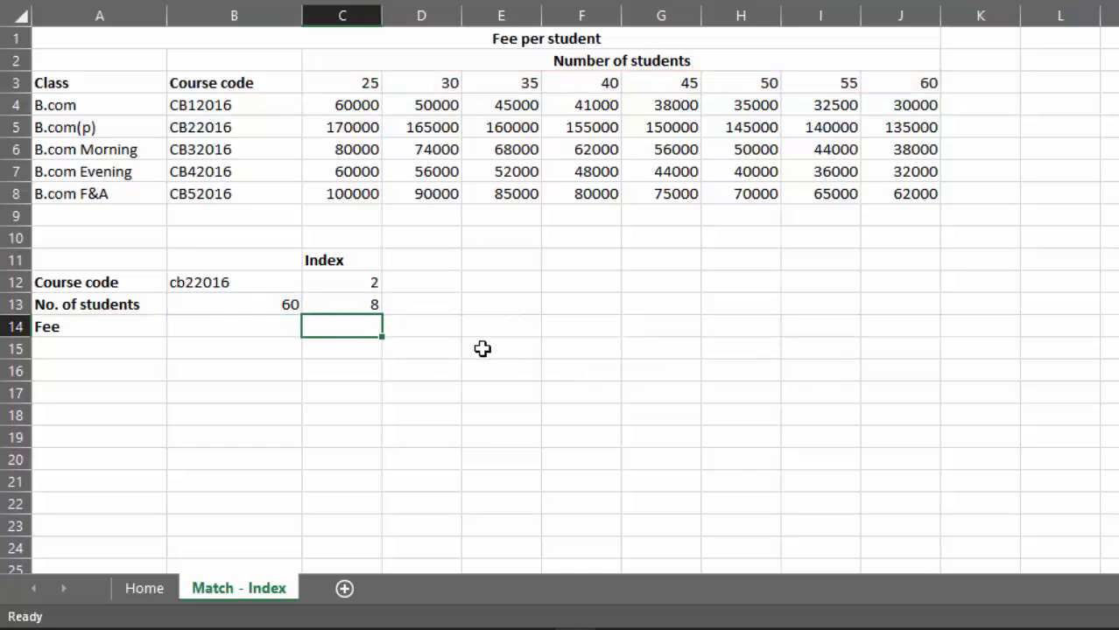
# Step: Enter an INDEX formula in B14 that returns the fee from C4:J8 using C12 as row and C13 as column number
pyautogui.click(258, 326)
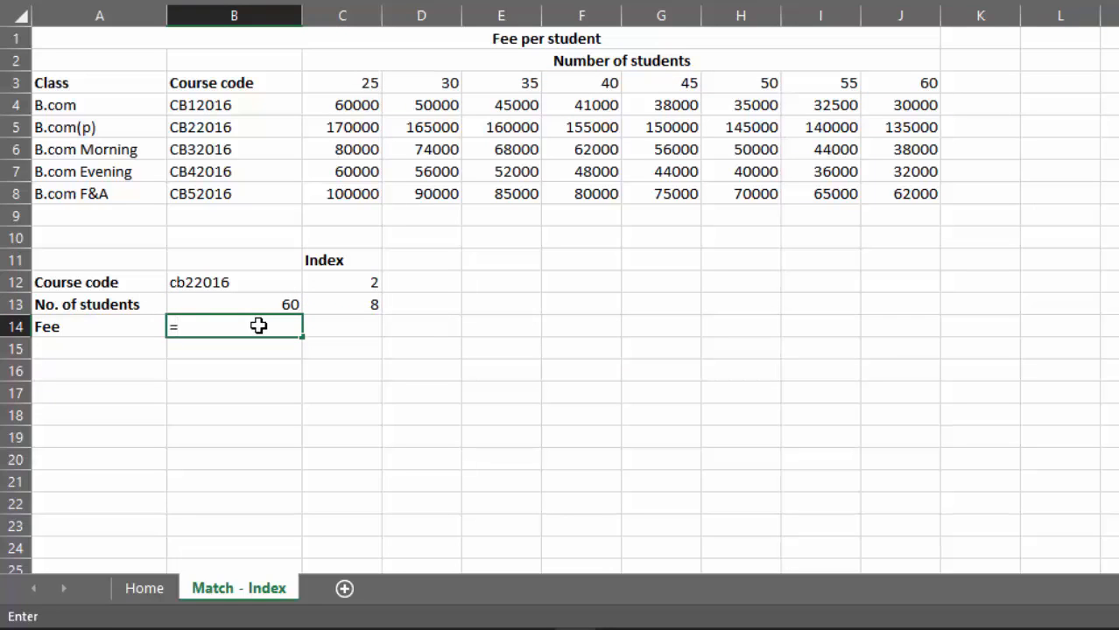
pyautogui.write('=index')
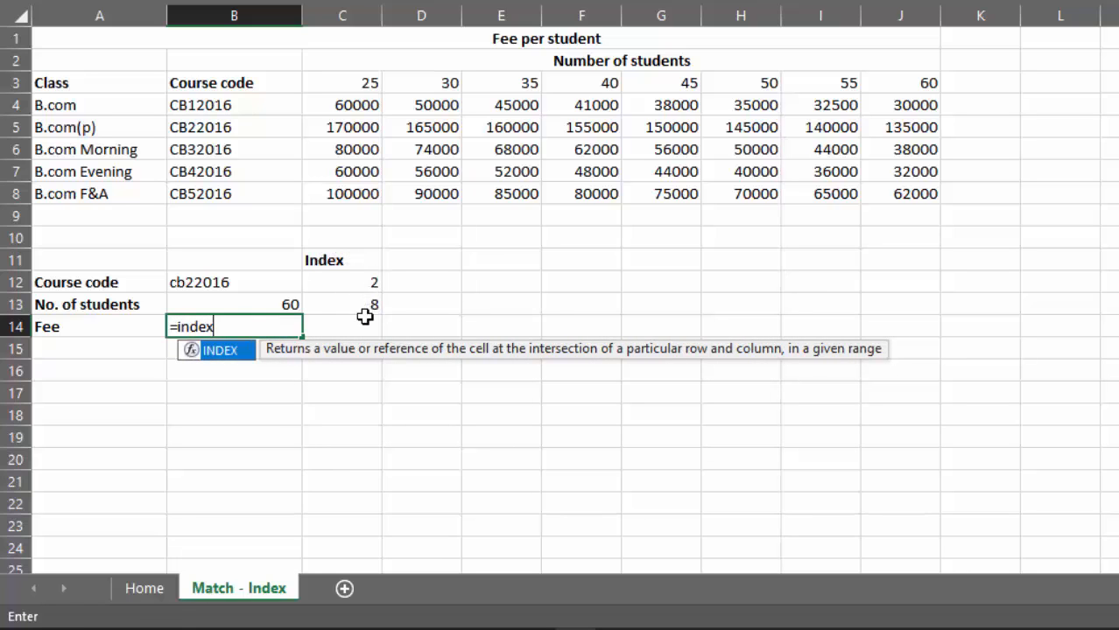
pyautogui.press('Tab')
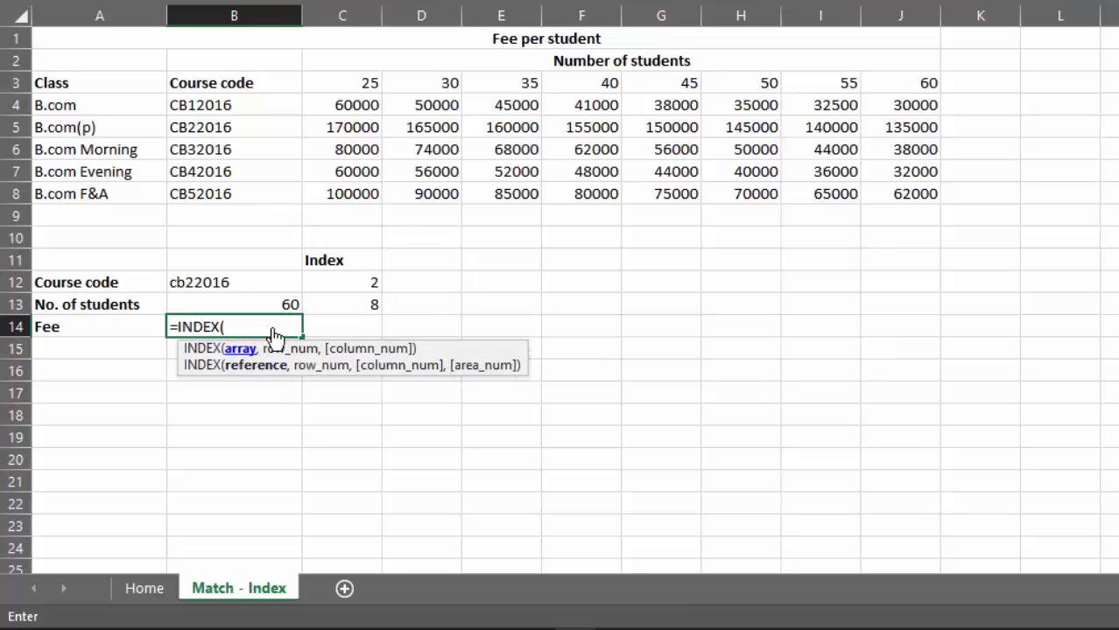
pyautogui.moveTo(319, 104); pyautogui.dragTo(861, 184)
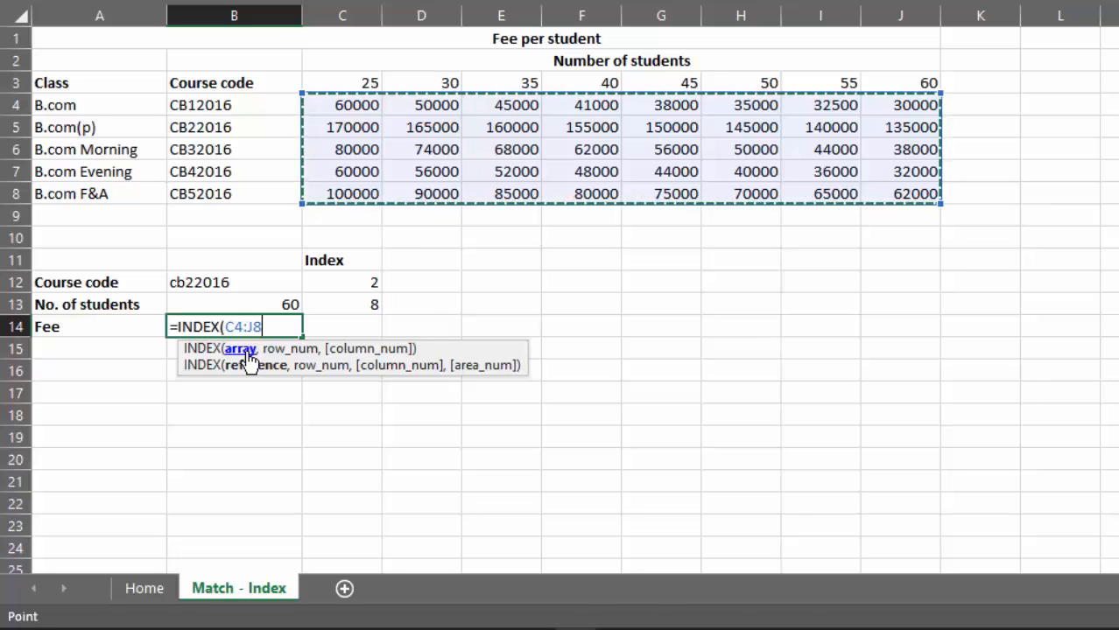
pyautogui.write(',')
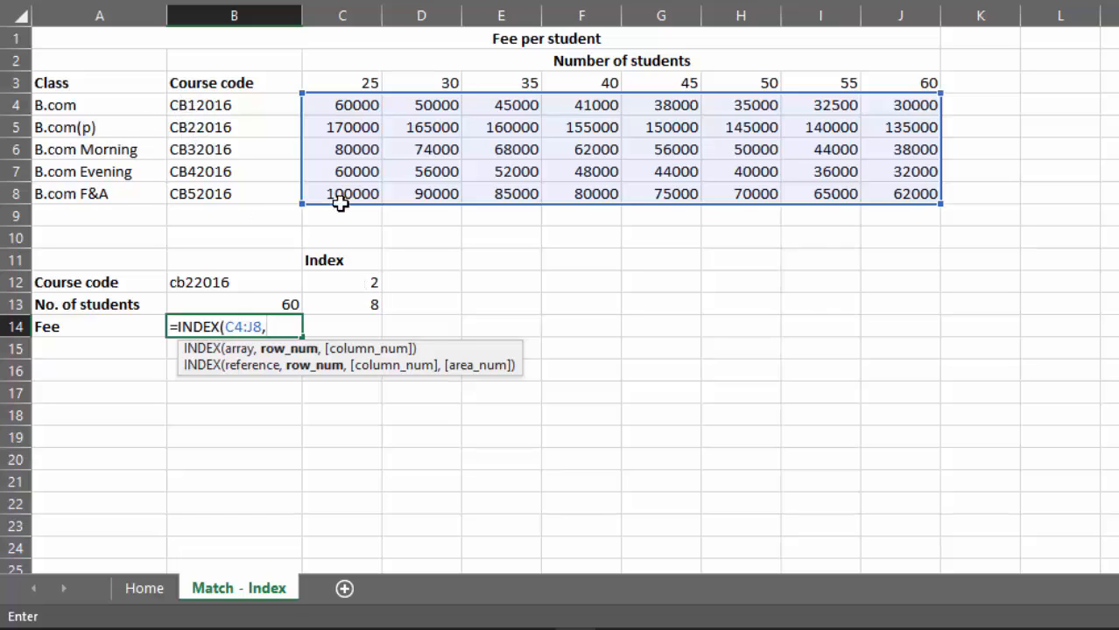
pyautogui.click(370, 283)
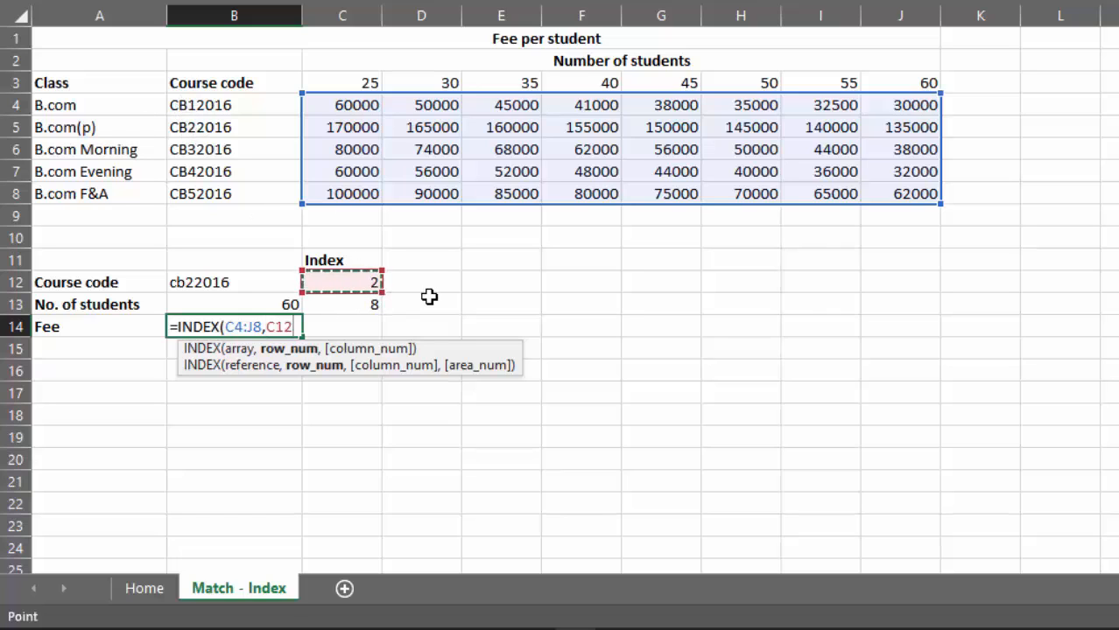
pyautogui.write(',')
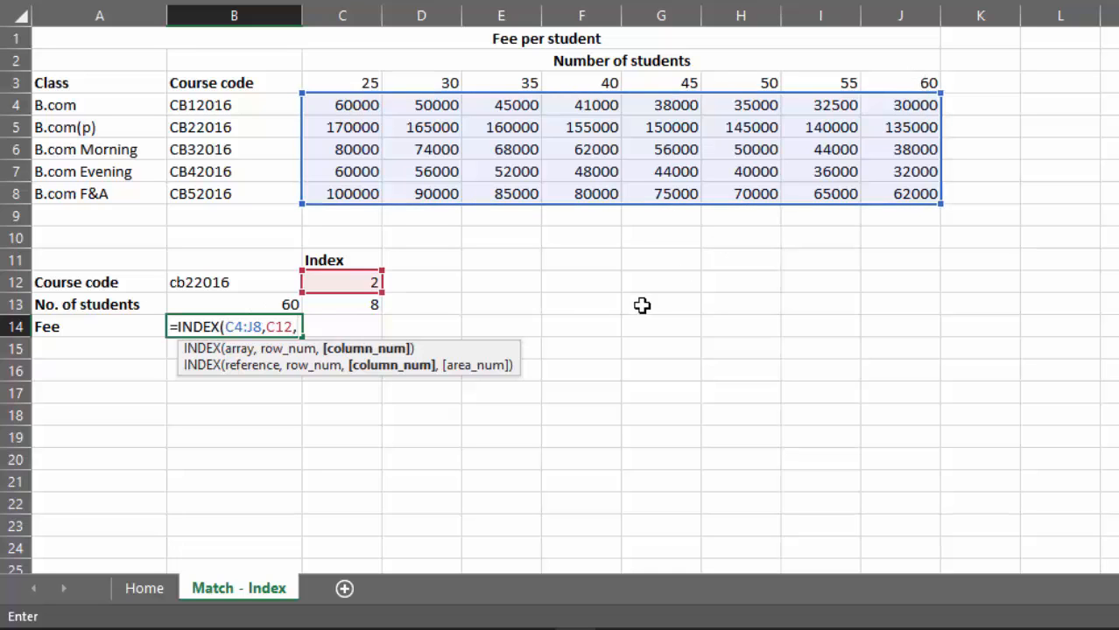
pyautogui.click(322, 309)
pyautogui.press('Return')
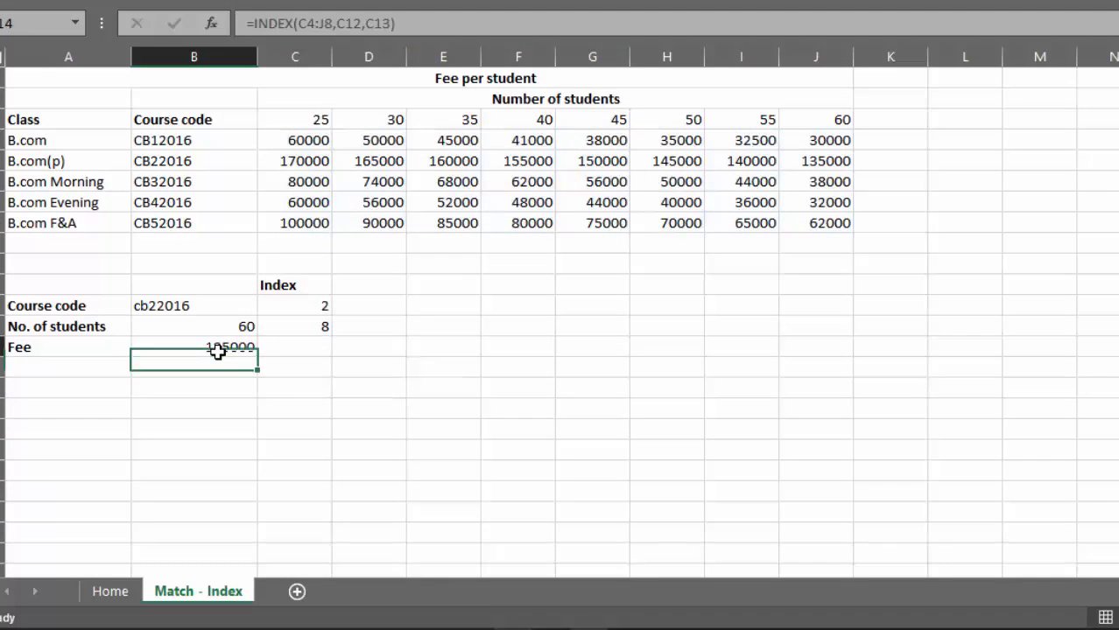
pyautogui.click(217, 350)
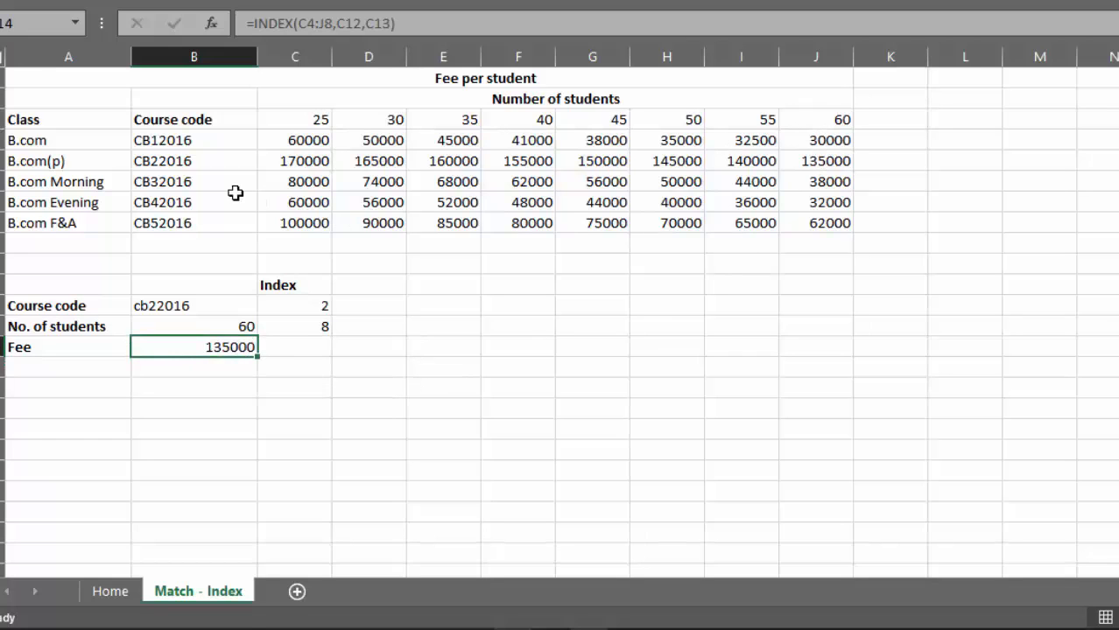
pyautogui.click(835, 52)
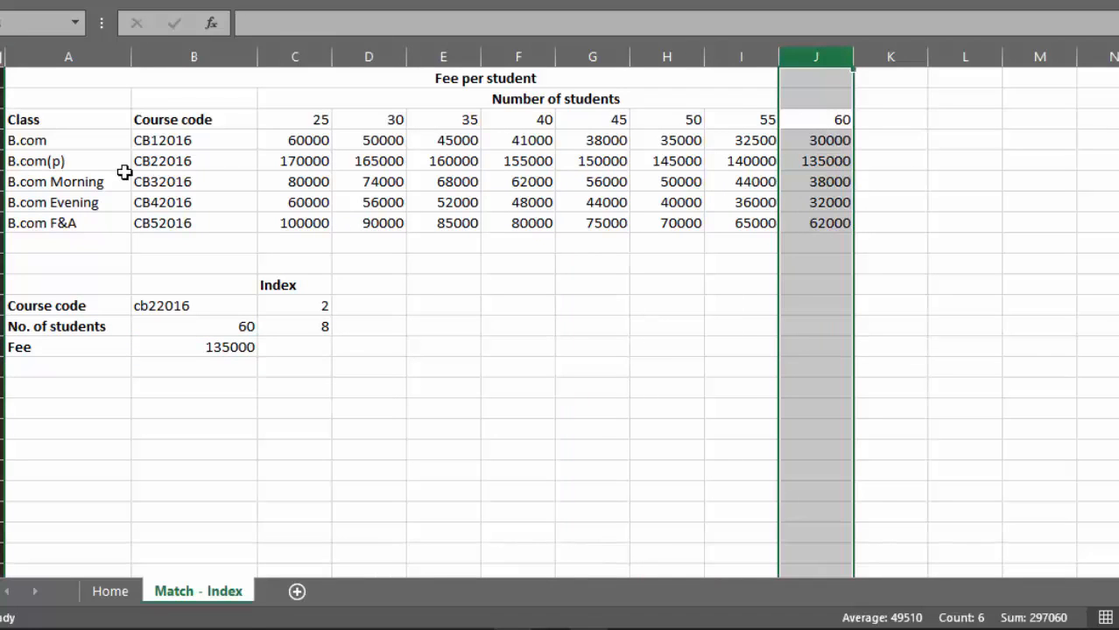
# Step: Set the number of students in B13 to 25 and compare the fee with the table
pyautogui.click(227, 328)
pyautogui.doubleClick(230, 327)
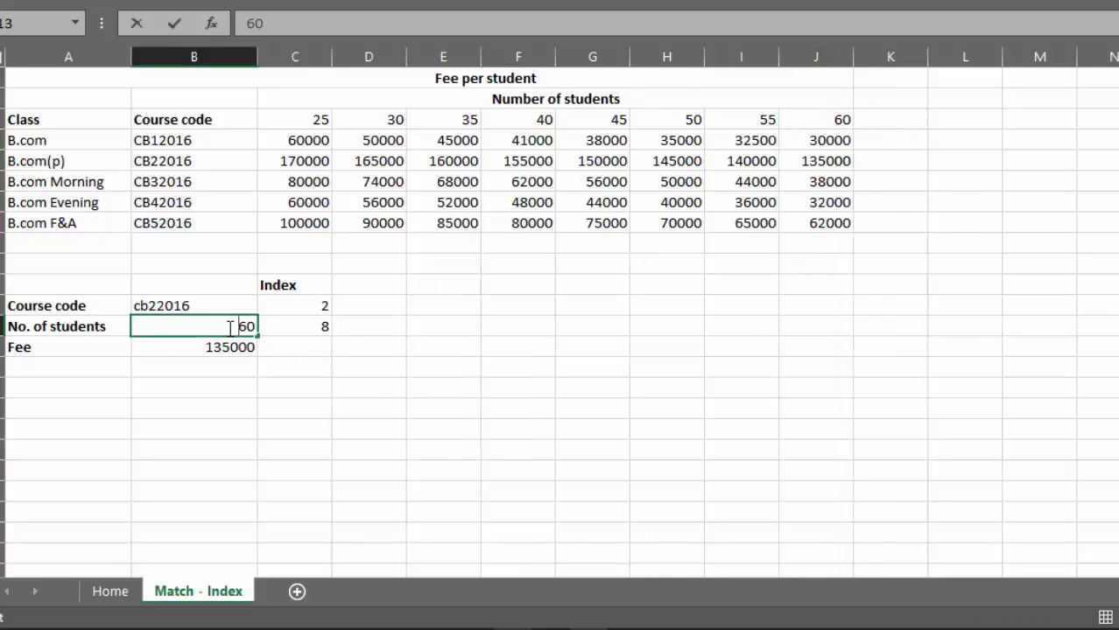
pyautogui.press('BackSpace')
pyautogui.press('BackSpace')
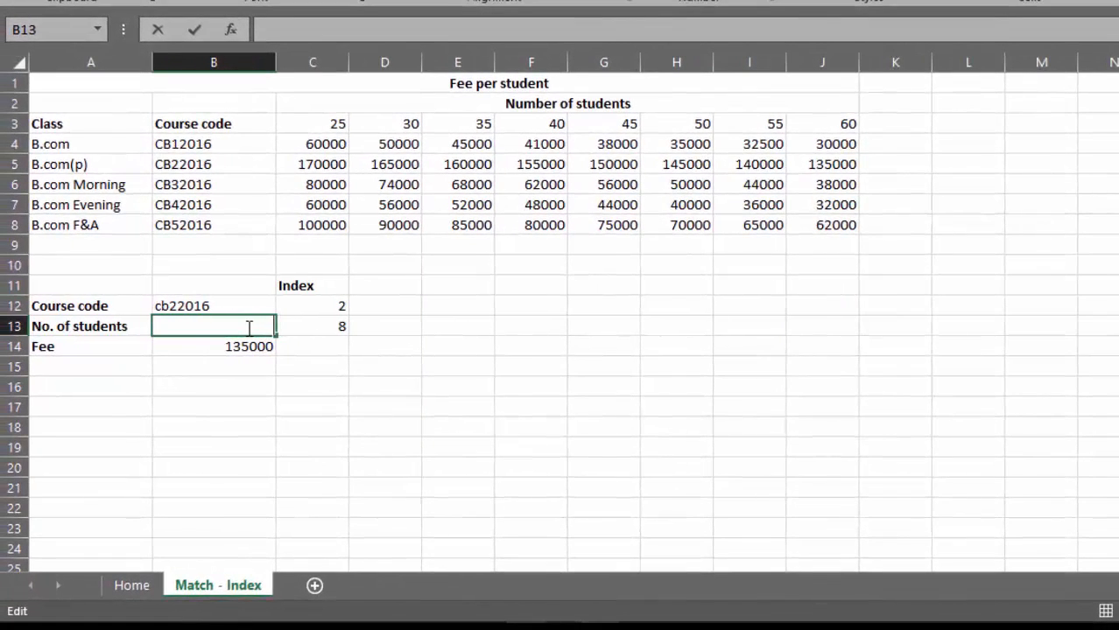
pyautogui.press('Return')
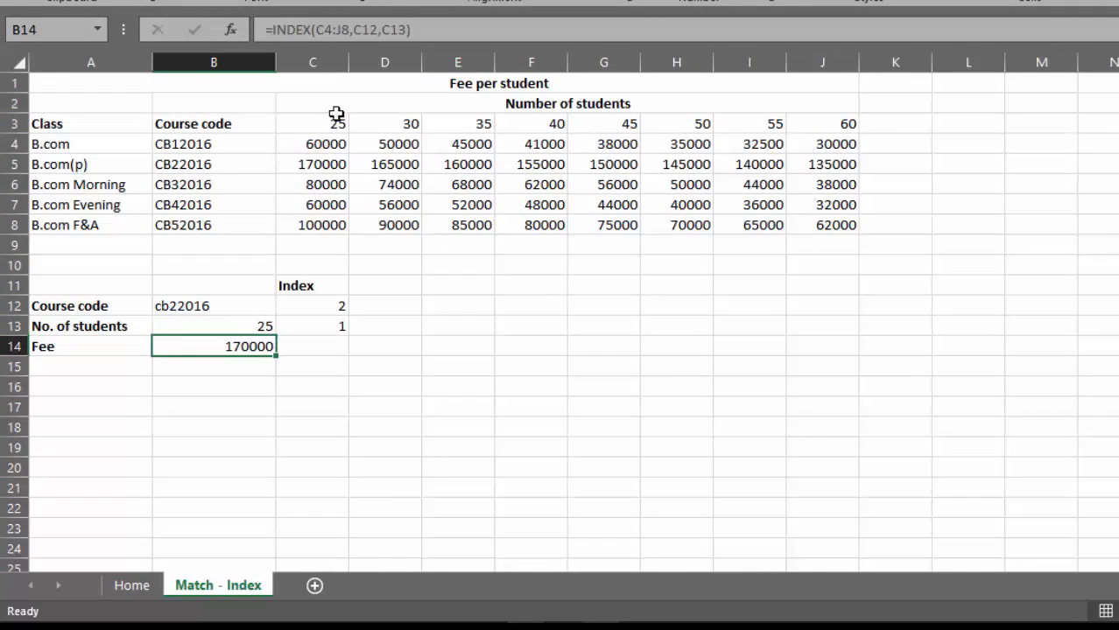
pyautogui.click(324, 182)
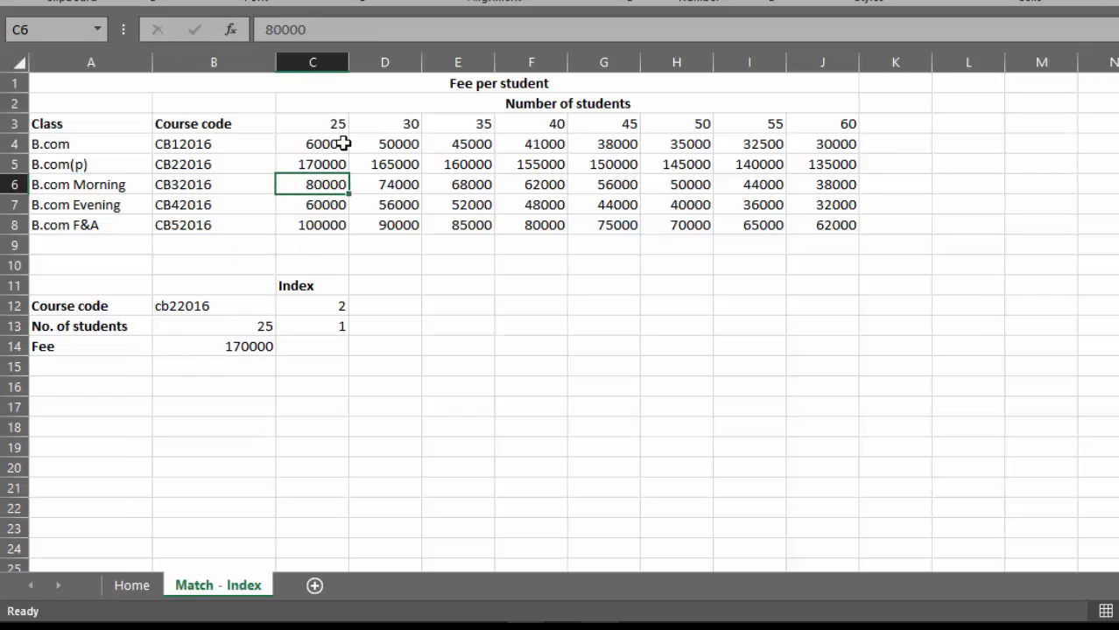
# Step: Change the course code in B12 to cb42016
pyautogui.click(220, 305)
pyautogui.doubleClick(221, 305)
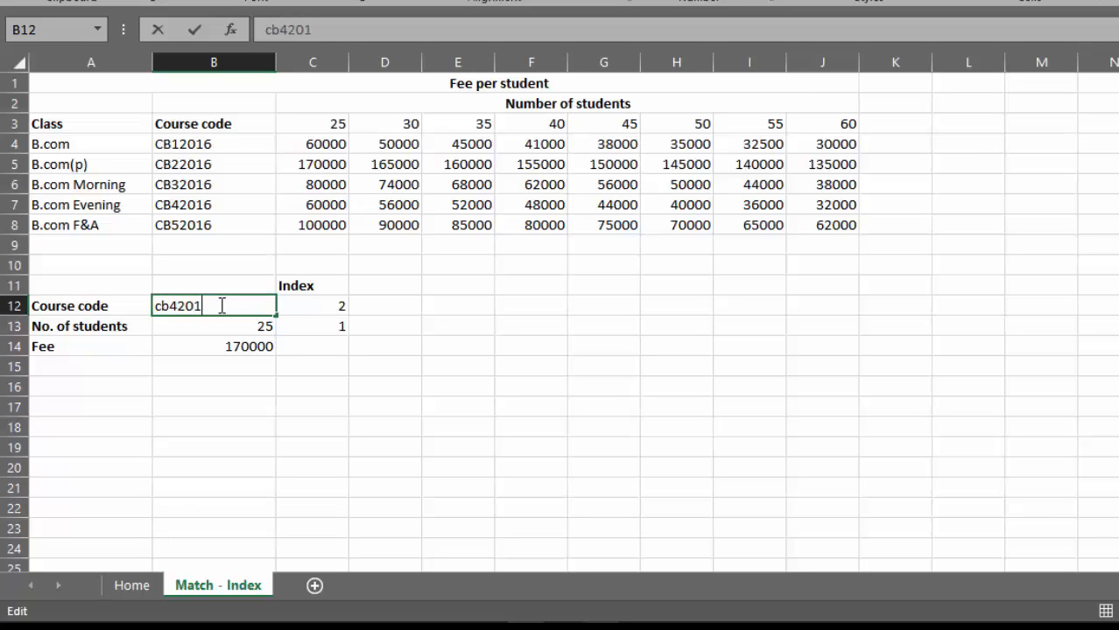
pyautogui.press('Return')
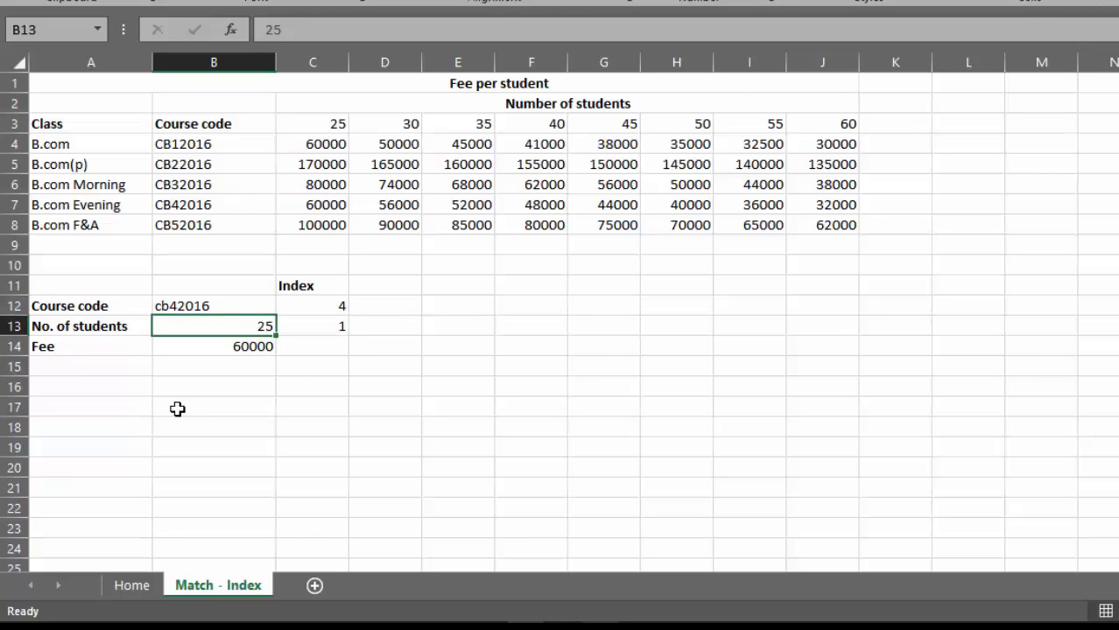
pyautogui.click(117, 392)
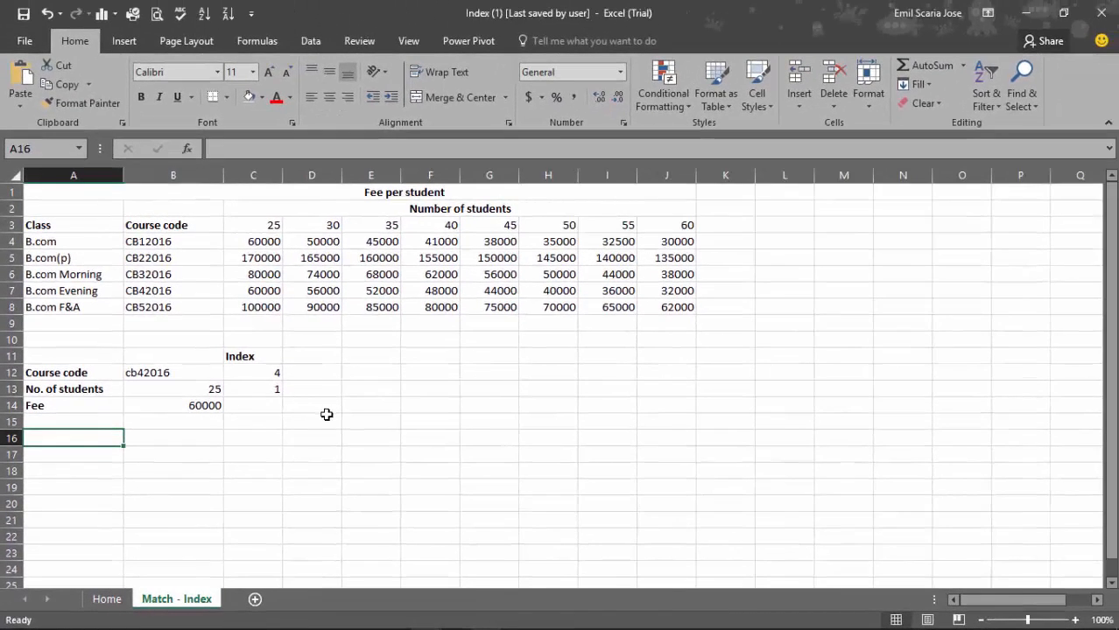
# Step: Switch to the Home sheet, search the Tell Me commands for "fre" and view the Freeze Panes options
pyautogui.click(117, 603)
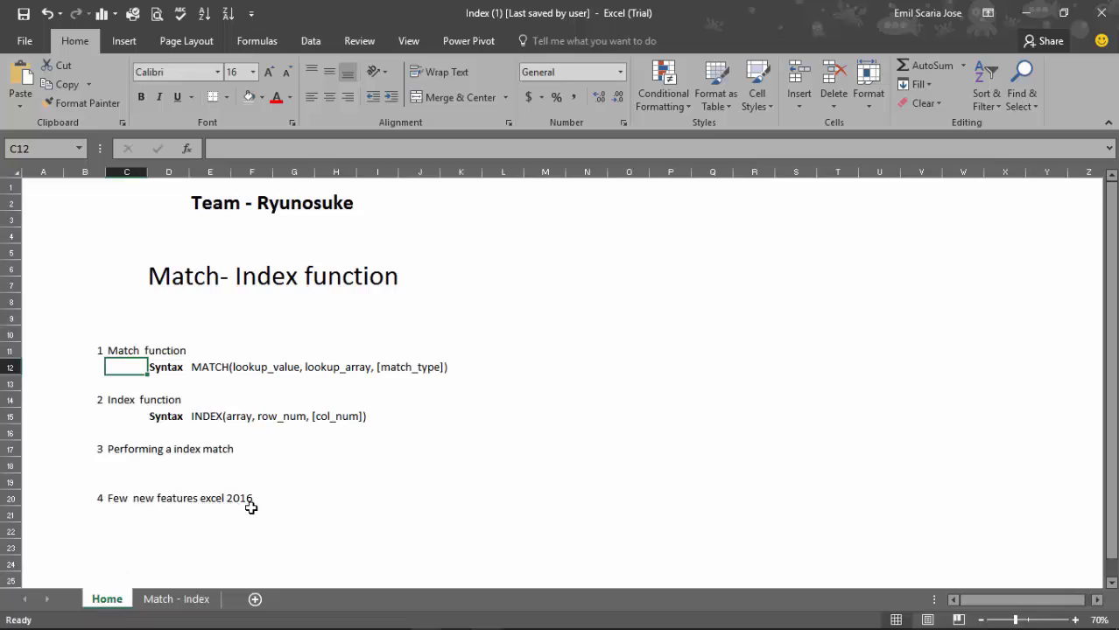
pyautogui.click(554, 41)
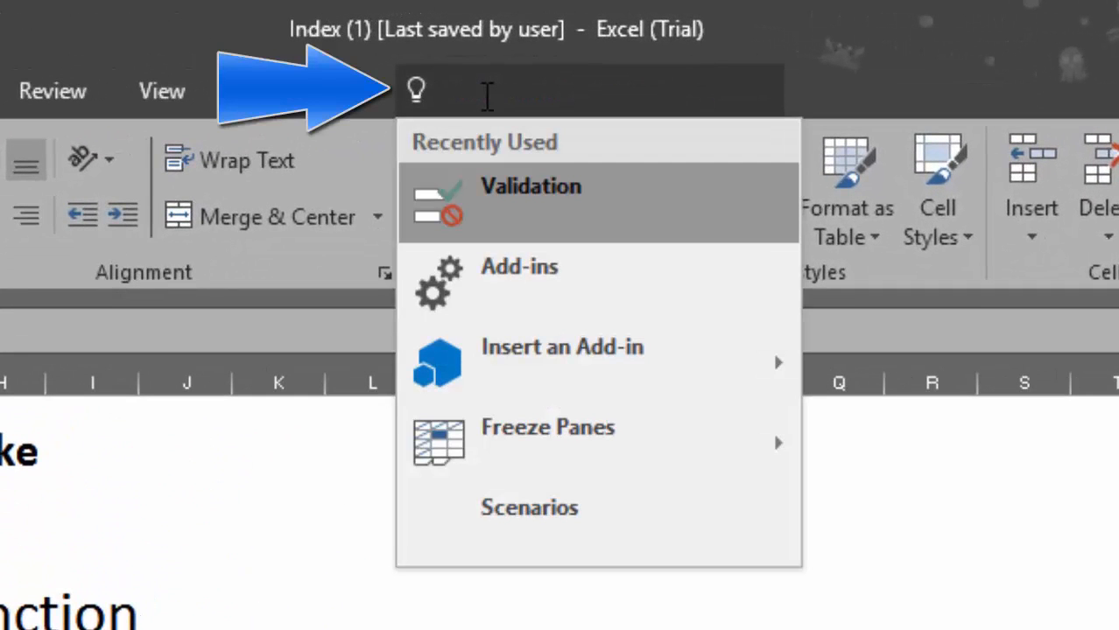
pyautogui.write('fre')
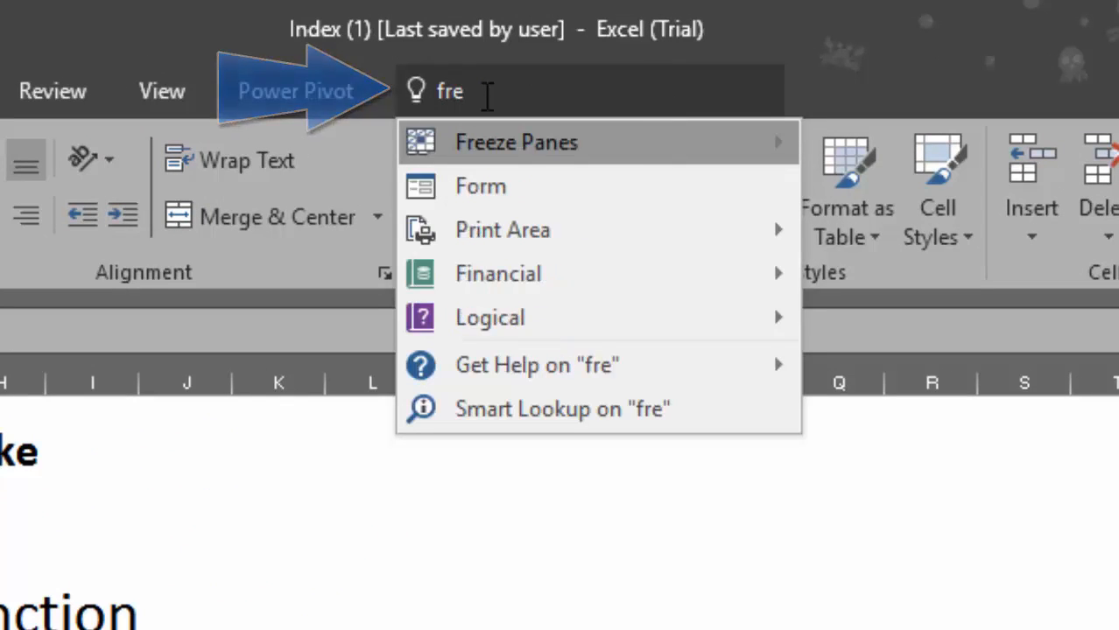
pyautogui.press('Down')
pyautogui.press('Down')
pyautogui.press('Down')
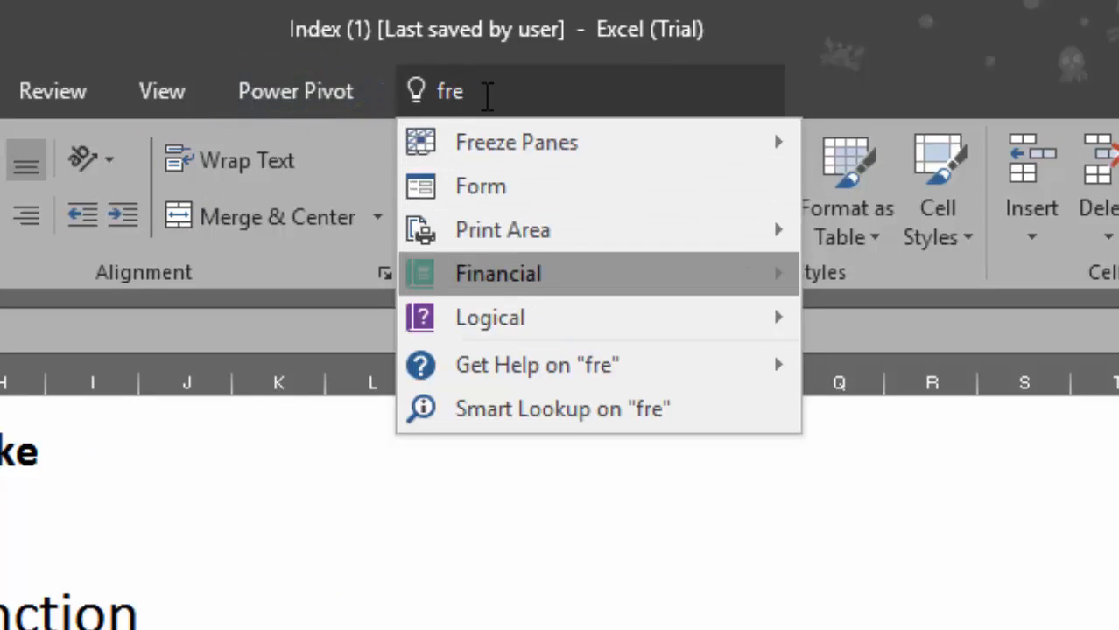
pyautogui.press('Up')
pyautogui.press('Up')
pyautogui.press('Up')
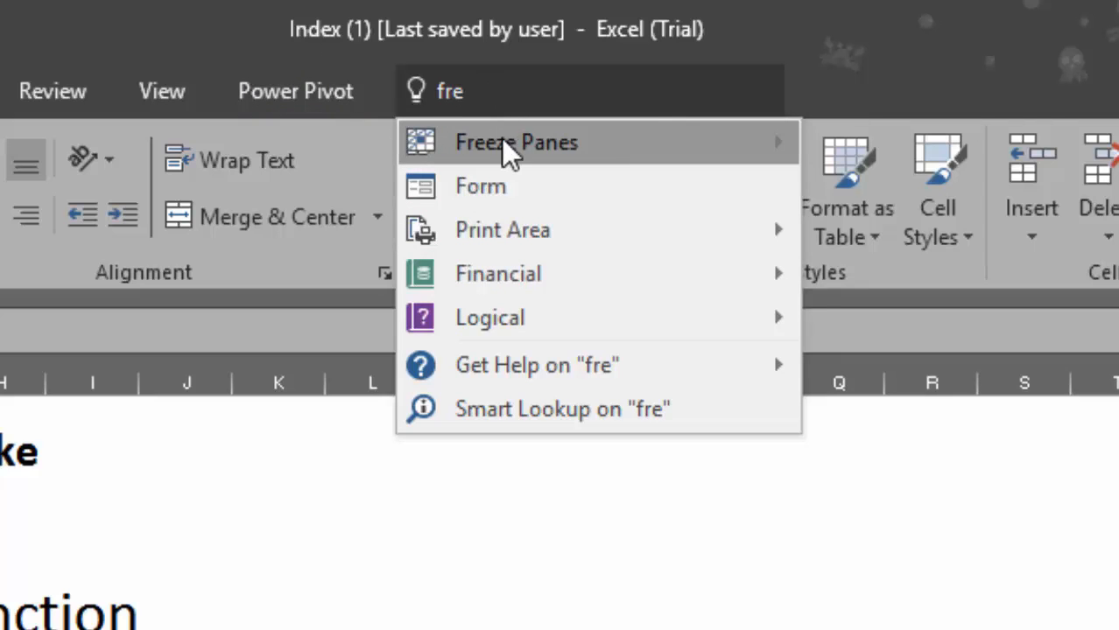
pyautogui.moveTo(512, 161)
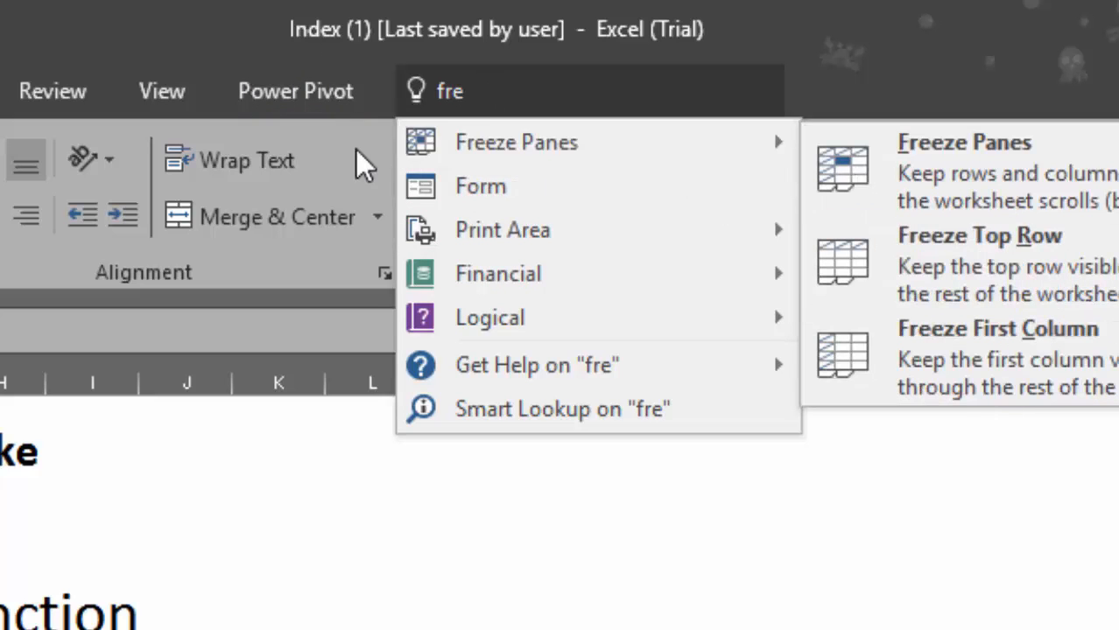
# Step: Search the Tell Me commands for "data va", look through the suggestions and close the search
pyautogui.click(505, 87)
pyautogui.click(506, 86)
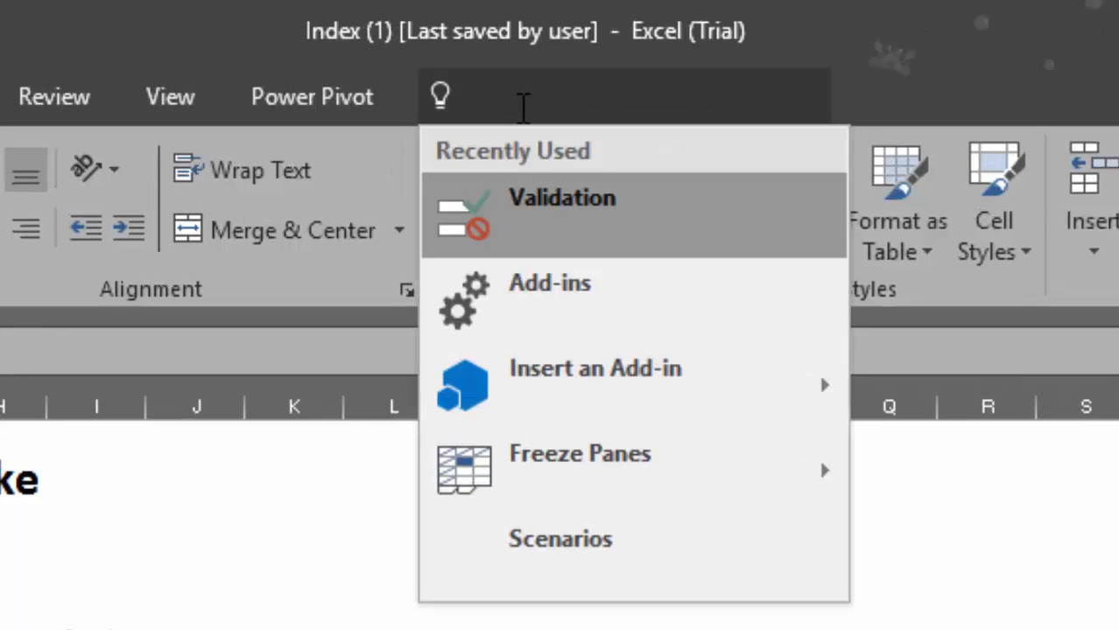
pyautogui.write('data va')
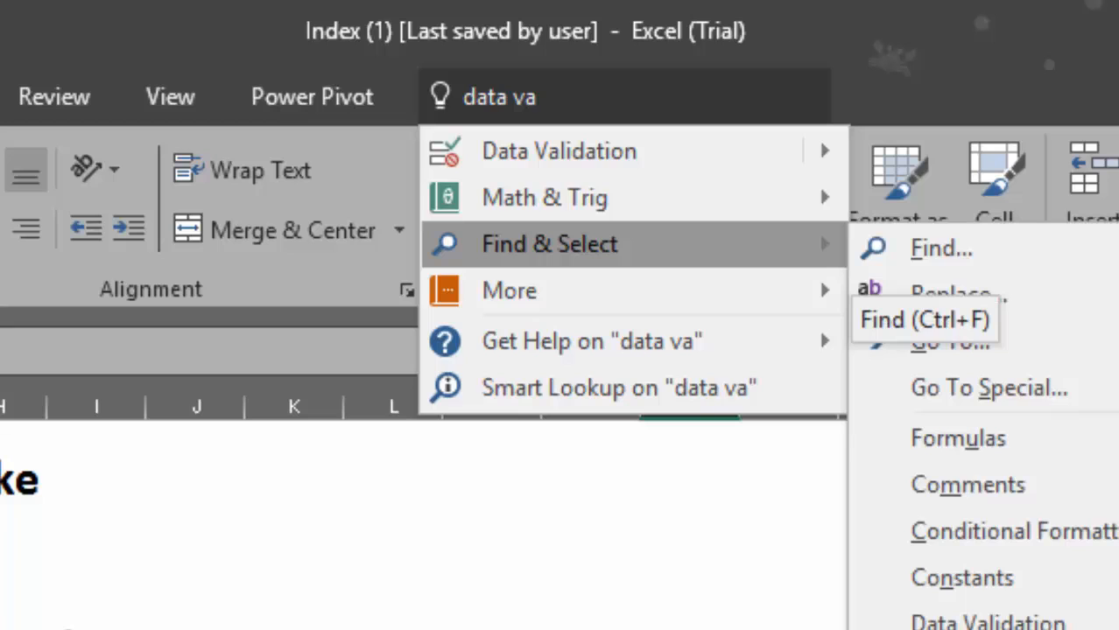
pyautogui.press('Escape')
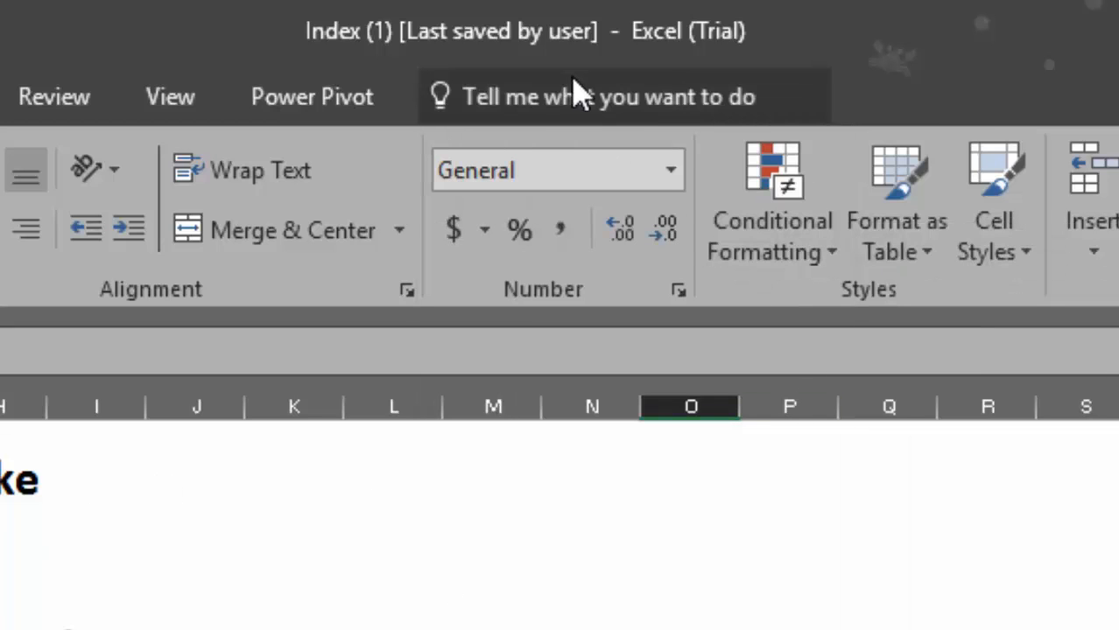
# Step: Search the Tell Me commands for "pict", open Insert Picture from the suggestions and close the dialog without inserting anything
pyautogui.click(571, 99)
pyautogui.write('pic')
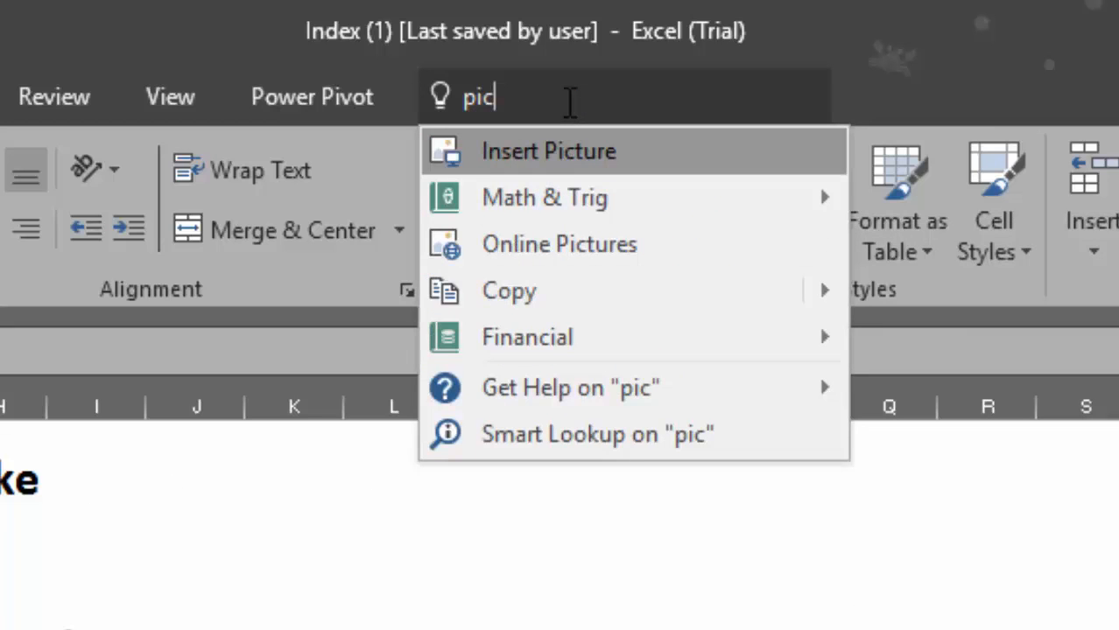
pyautogui.write('t')
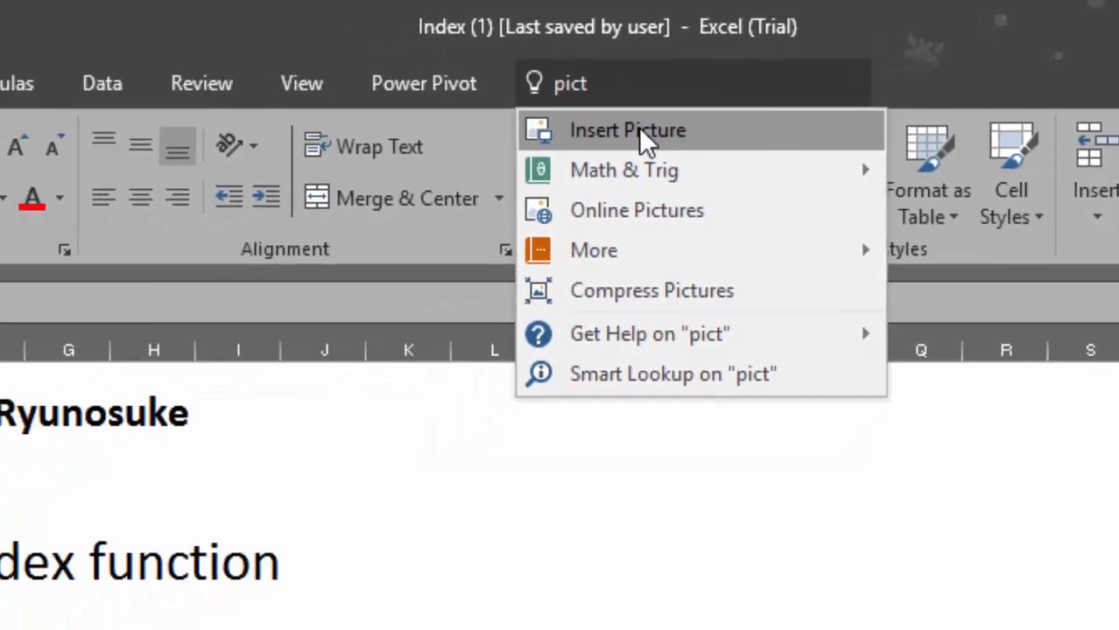
pyautogui.press('Escape')
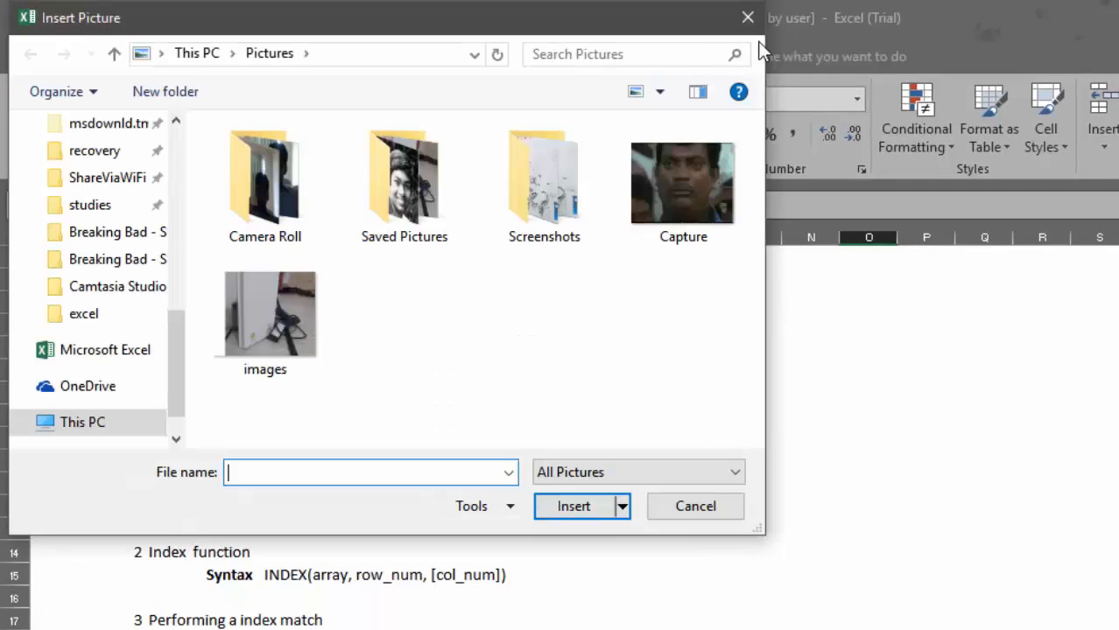
pyautogui.click(749, 19)
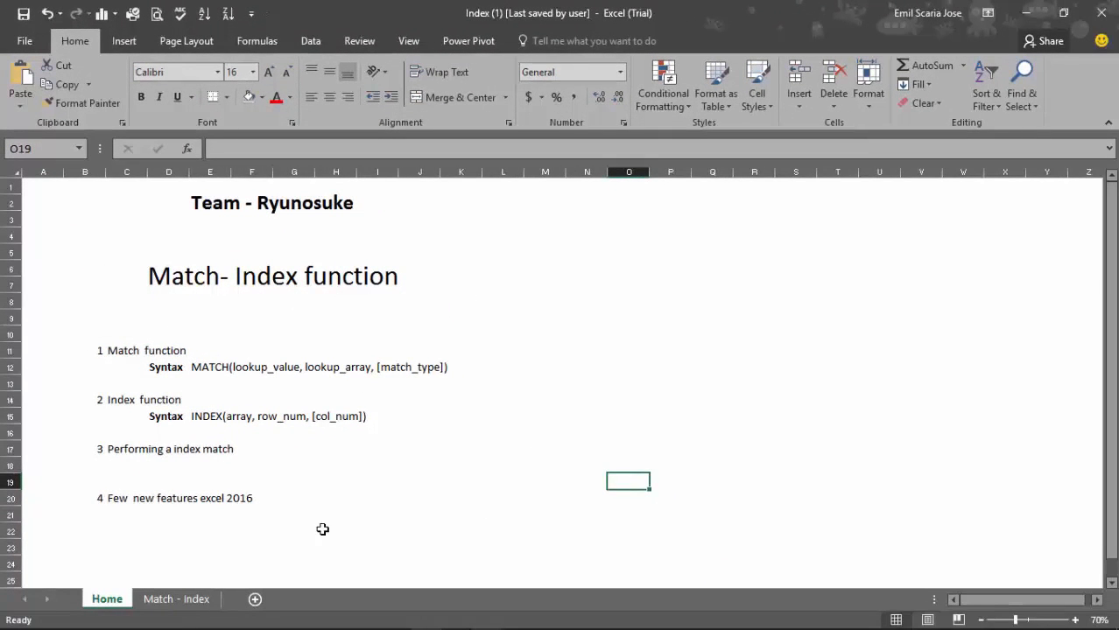
# Step: Switch to the Match - Index sheet and open the B.com class name in A4 for editing
pyautogui.click(177, 600)
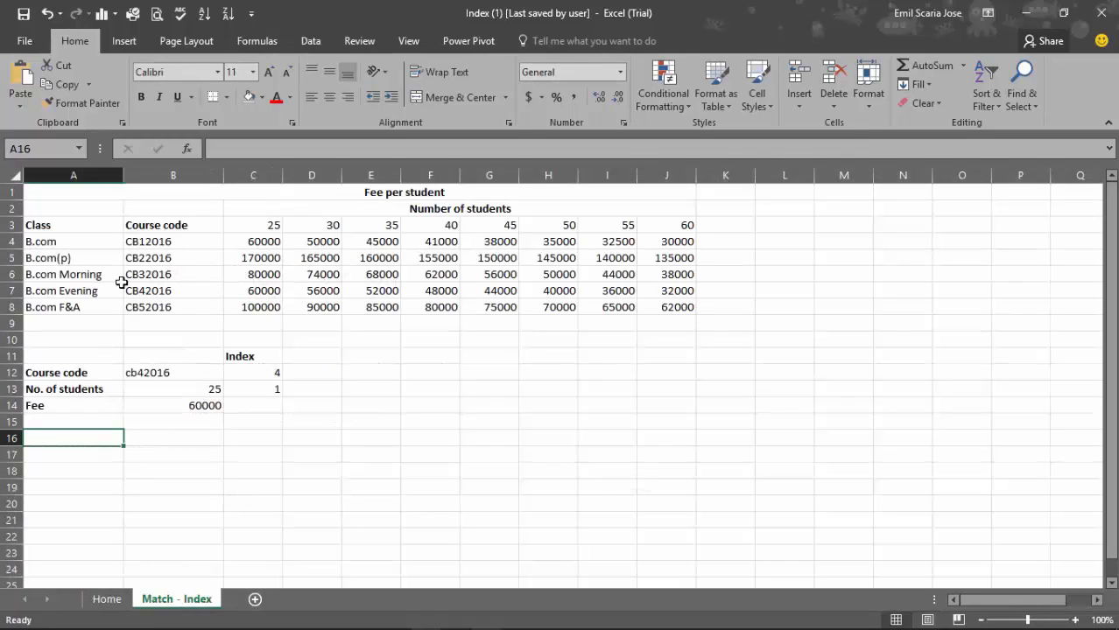
pyautogui.click(48, 244)
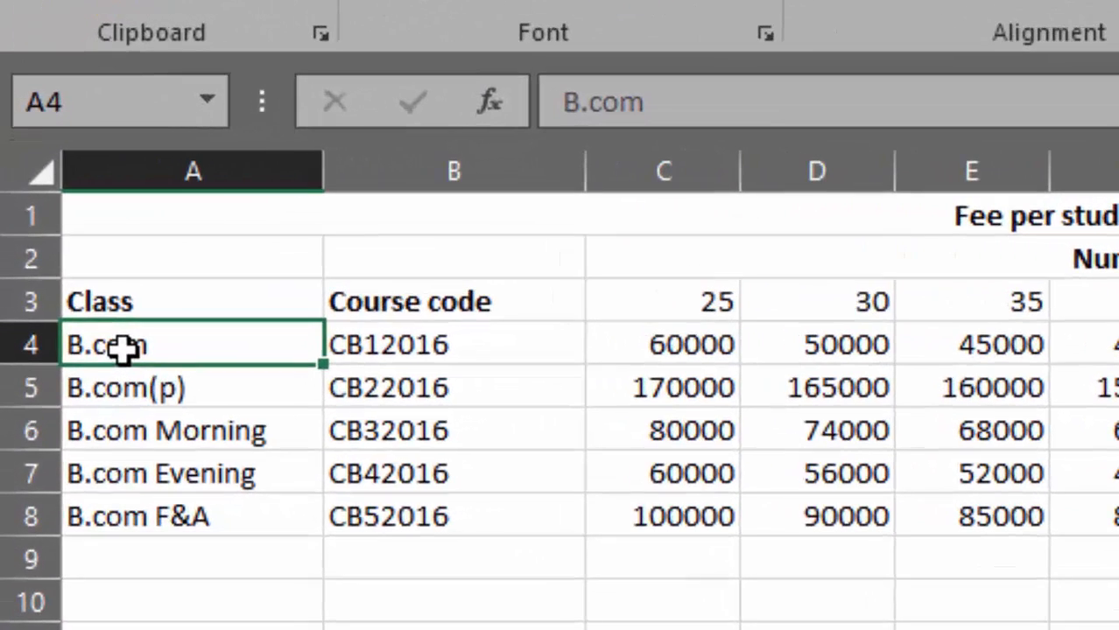
pyautogui.doubleClick(196, 347)
pyautogui.write('???')
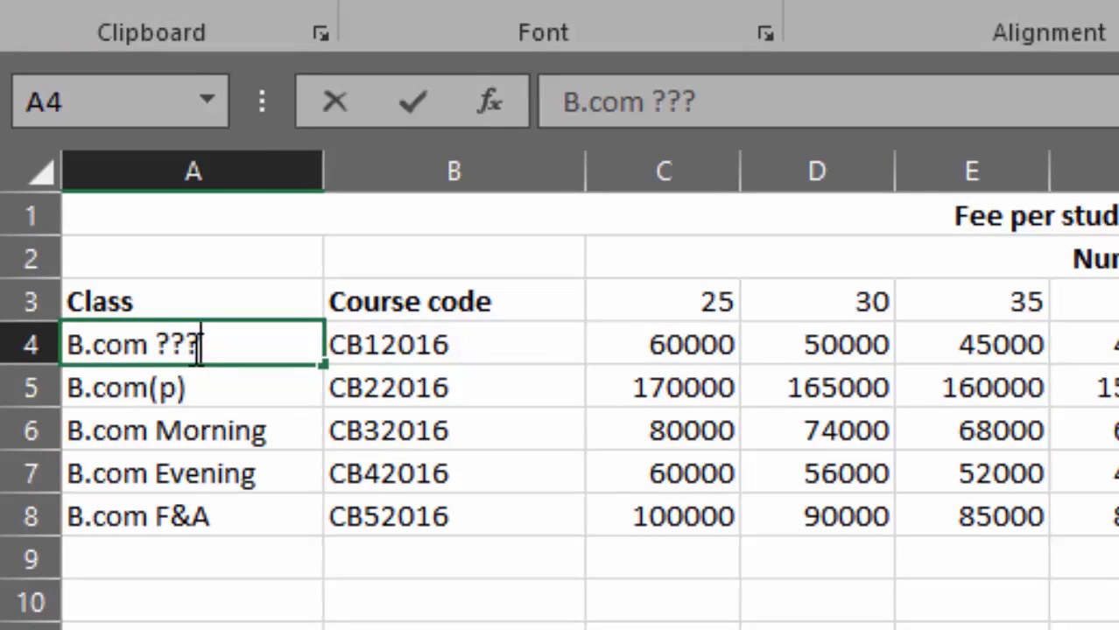
pyautogui.press('BackSpace')
pyautogui.press('BackSpace')
pyautogui.press('BackSpace')
pyautogui.press('BackSpace')
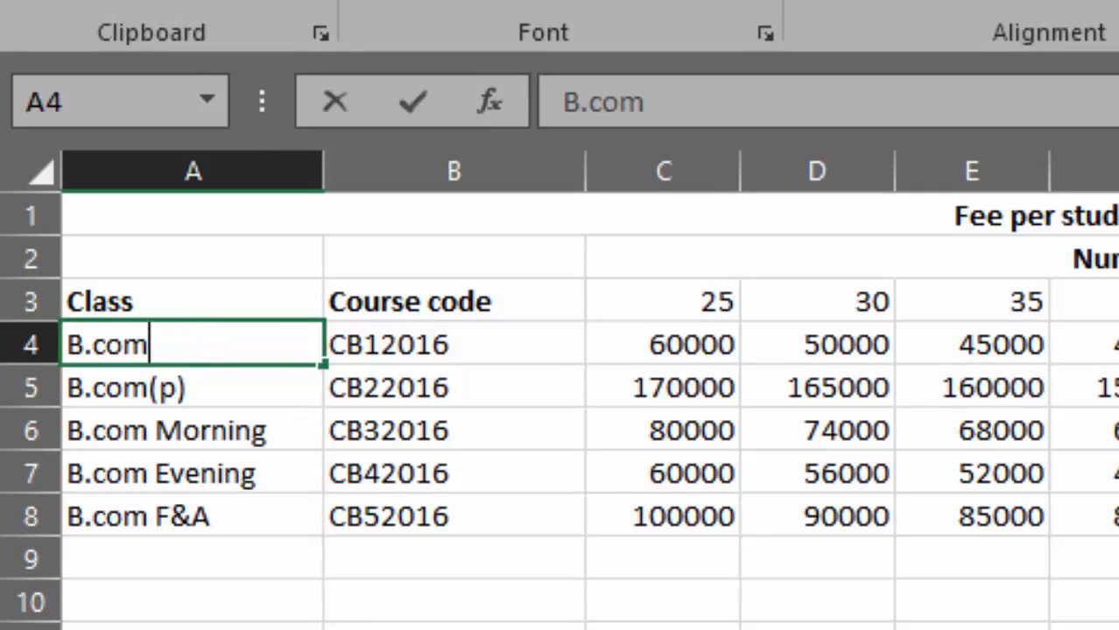
# Step: Run Smart Lookup on the text B.com in A4, view the web results and leave the cell
pyautogui.rightClick(106, 344)
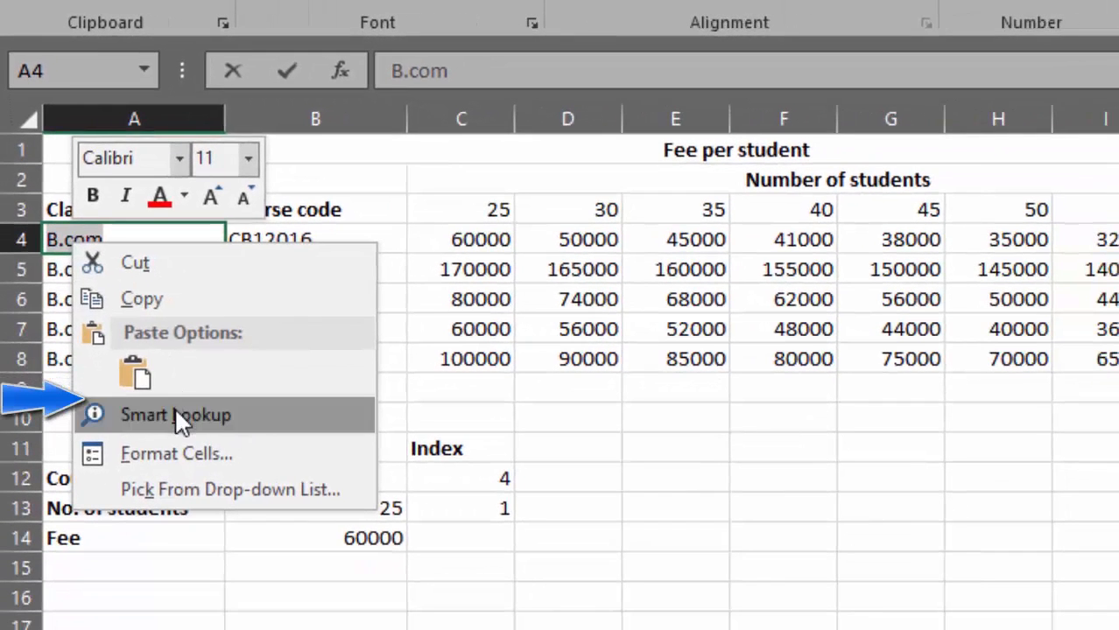
pyautogui.click(174, 408)
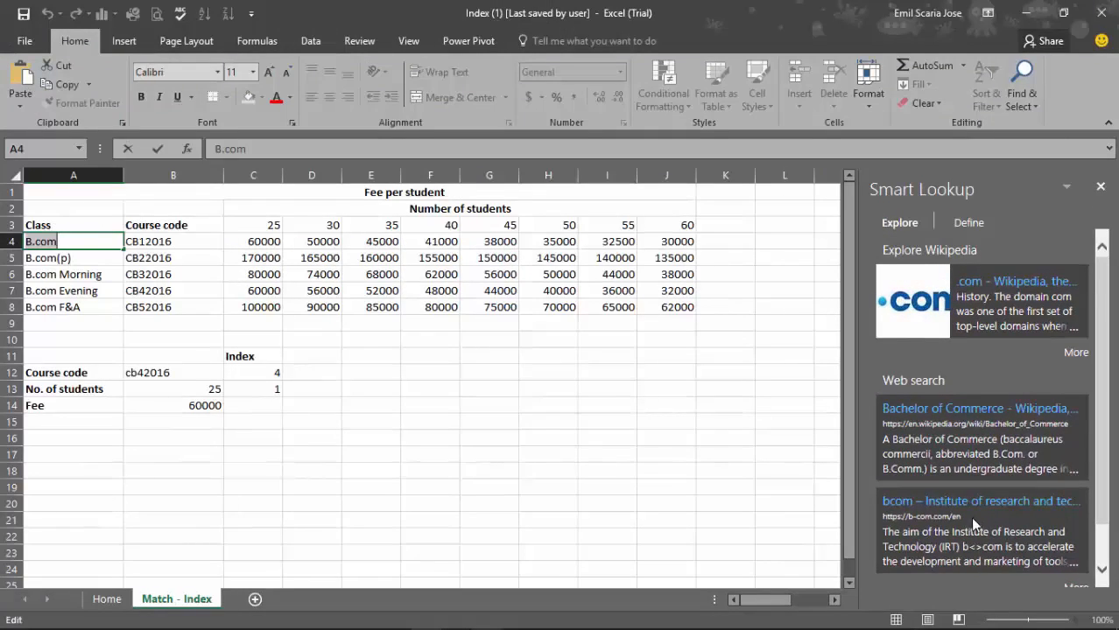
pyautogui.click(463, 473)
# Step: Select the word Fee inside A14 and run Smart Lookup on it to view its web results
pyautogui.click(42, 407)
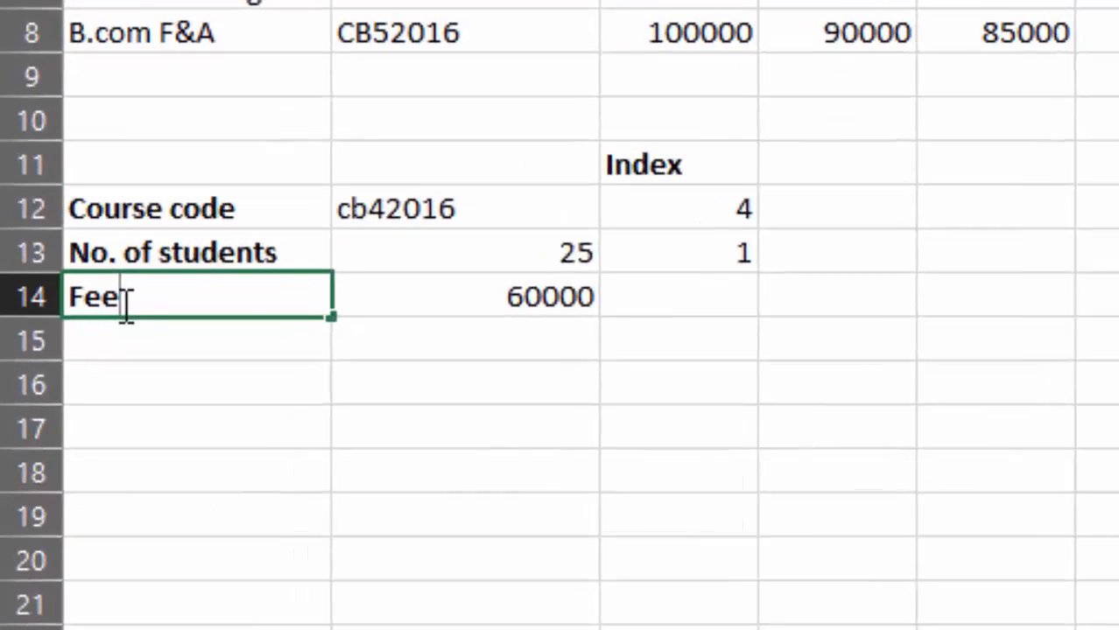
pyautogui.rightClick(38, 408)
pyautogui.click(99, 293)
pyautogui.doubleClick(102, 293)
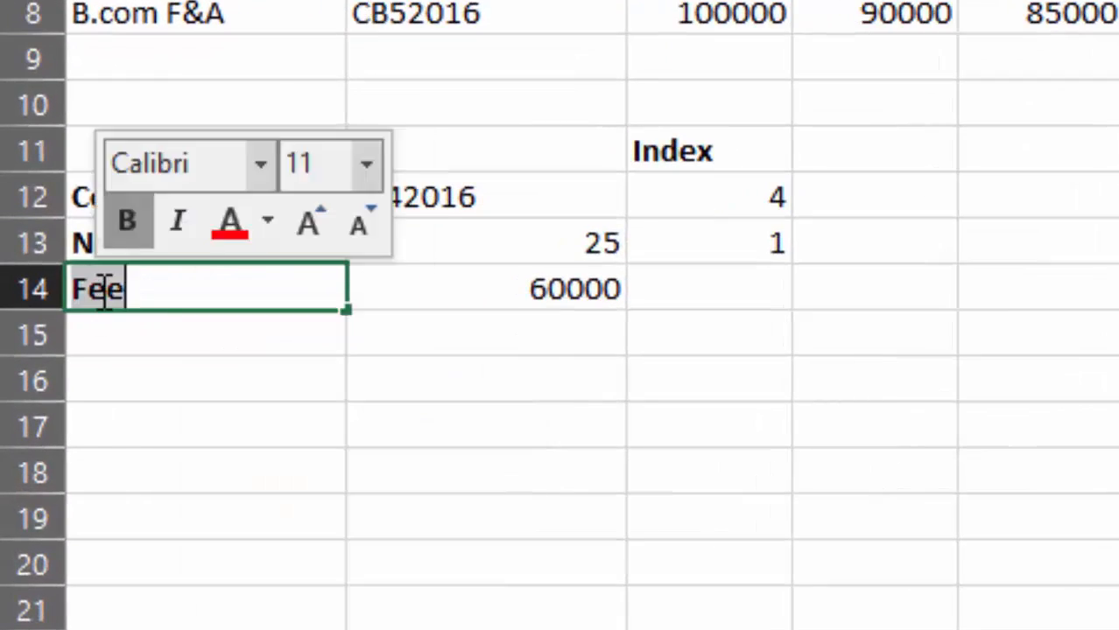
pyautogui.rightClick(103, 293)
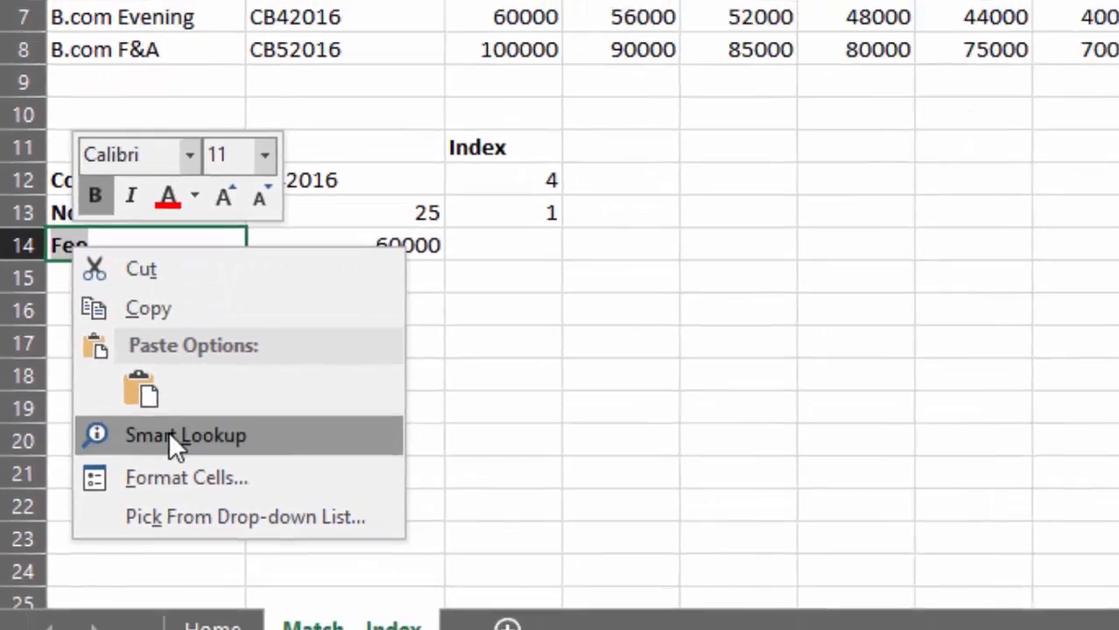
pyautogui.click(185, 429)
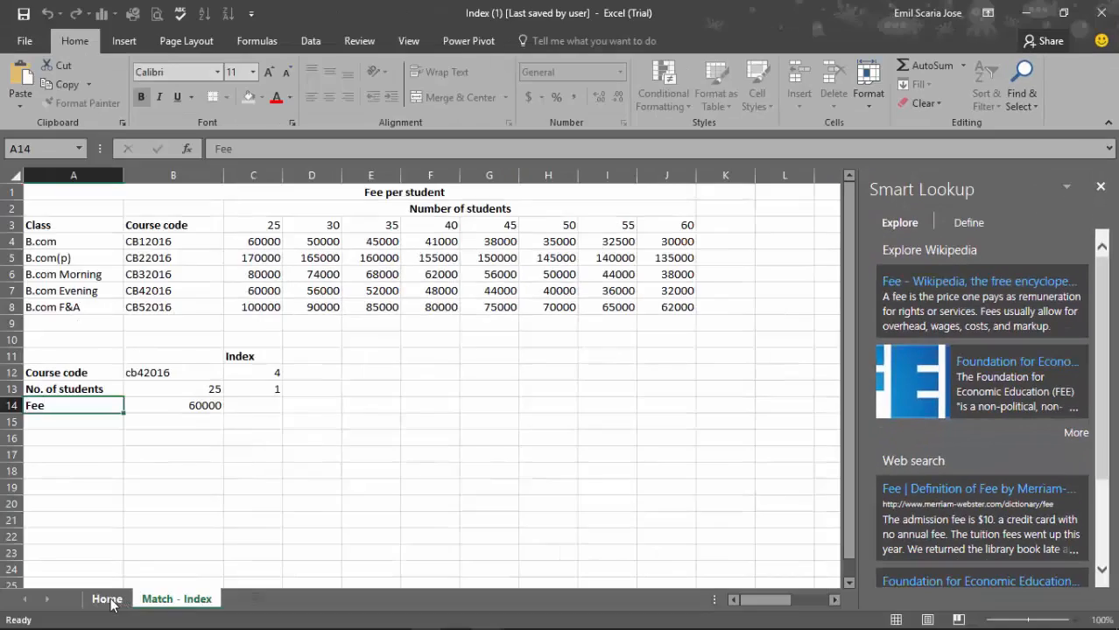
# Step: Return to the Home sheet and close the Smart Lookup results
pyautogui.click(107, 599)
pyautogui.scroll(-1, 333, 450)
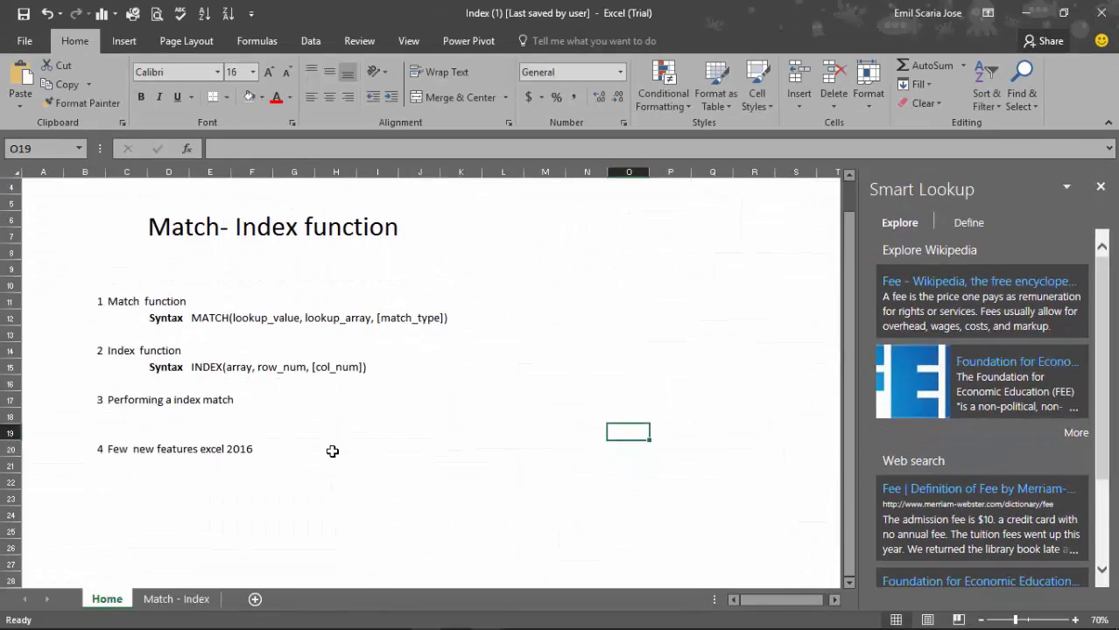
pyautogui.click(1101, 186)
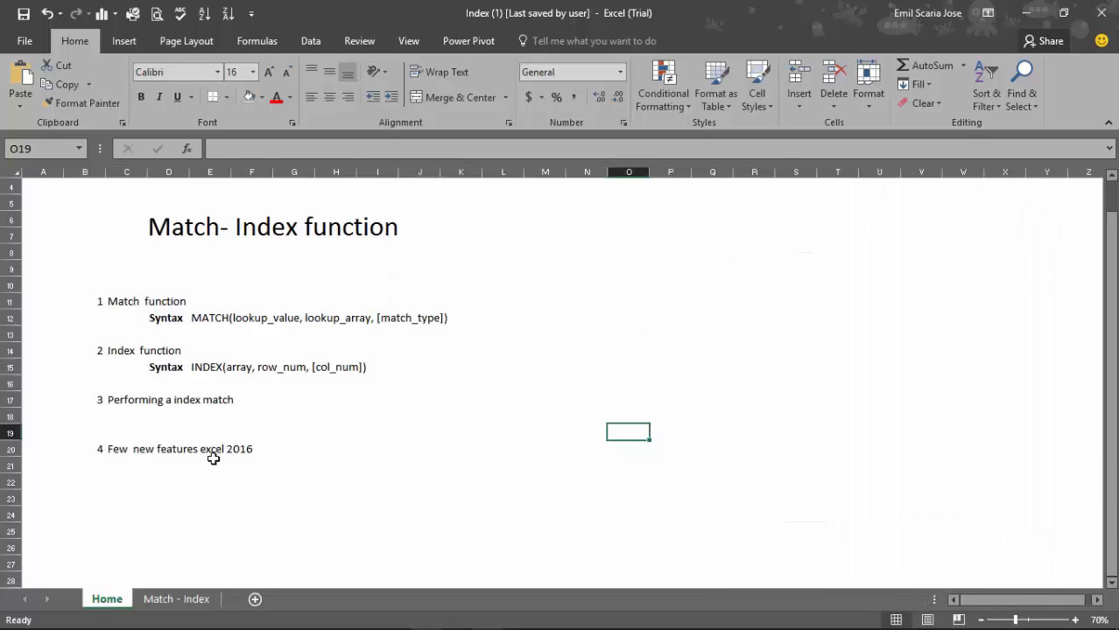
# Step: Enter a closing text beginning with "Tha" in E24, below the topic list
pyautogui.click(198, 512)
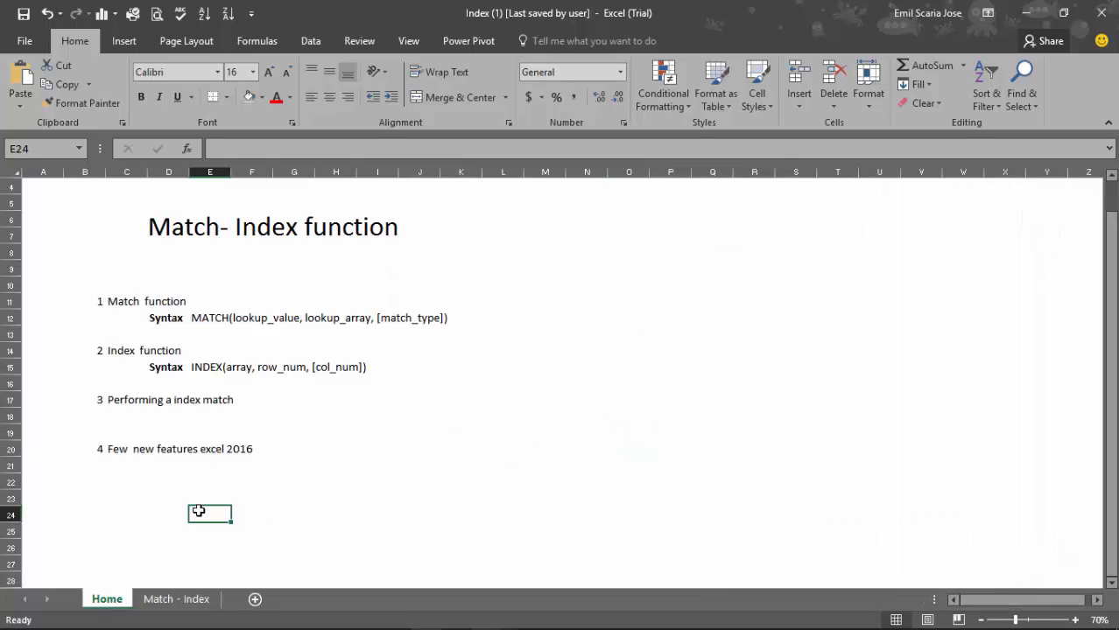
pyautogui.write('Tha')
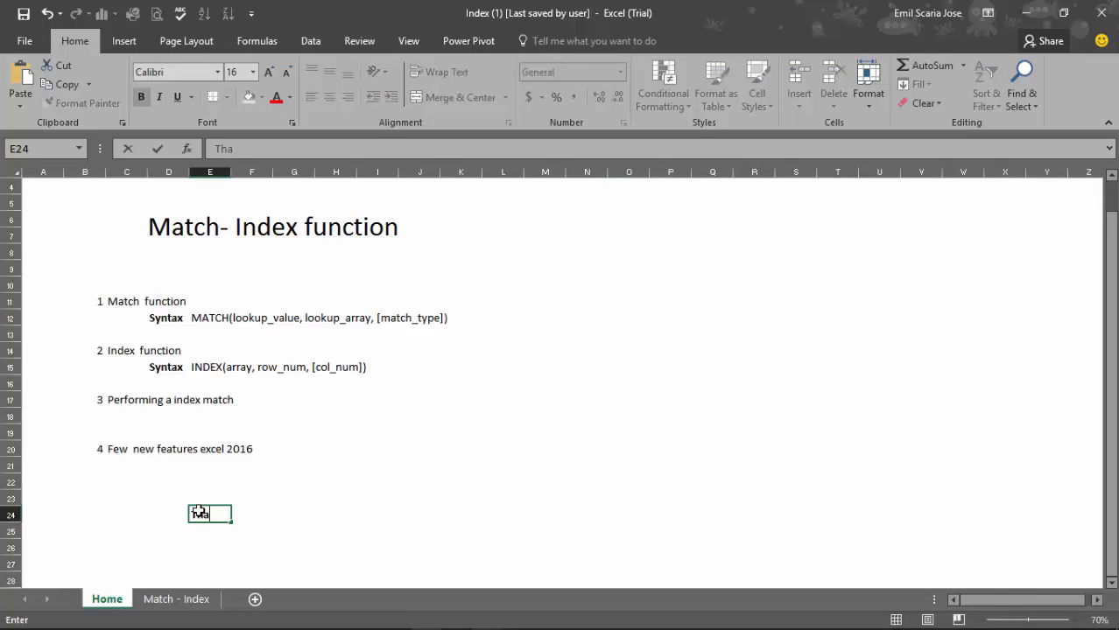